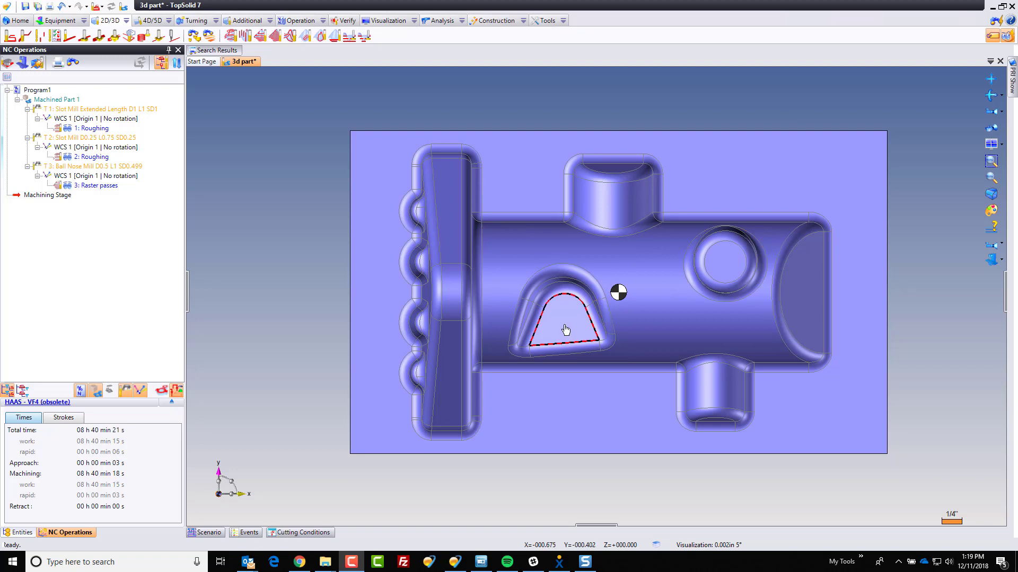
- Start a Sweeping operation on the cab window pocket's floor face using tool T 4, the 0.1875 in extended-length ball nose mill
{"action": "scroll", "coordinate": [588, 304], "scroll_direction": "down", "scroll_amount": 3}
{"action": "middle_click_drag", "start_coordinate": [586, 302], "coordinate": [579, 244]}
{"action": "scroll", "coordinate": [589, 341], "scroll_direction": "up", "scroll_amount": 3}
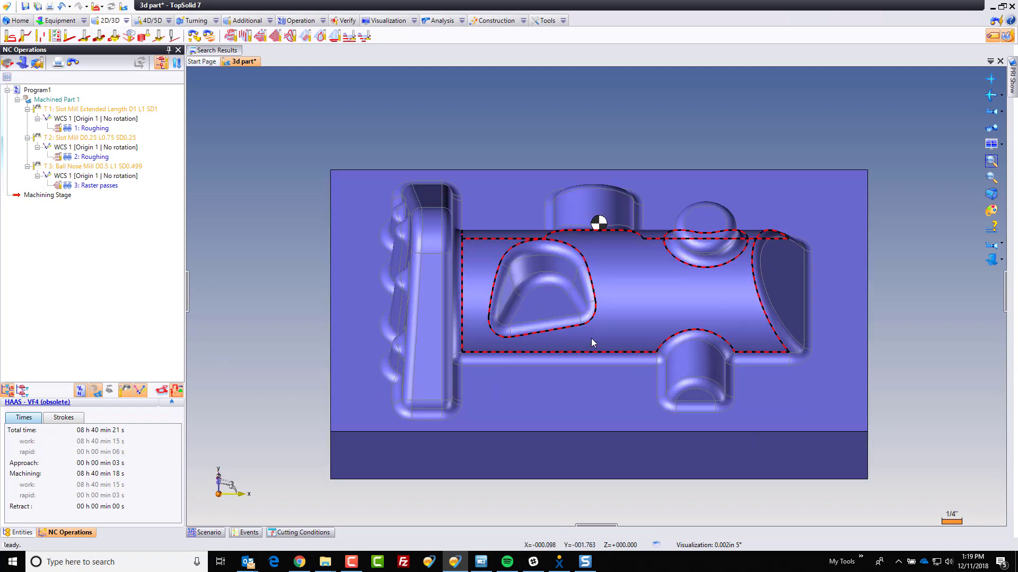
{"action": "left_click", "coordinate": [542, 298]}
{"action": "right_click", "coordinate": [539, 293]}
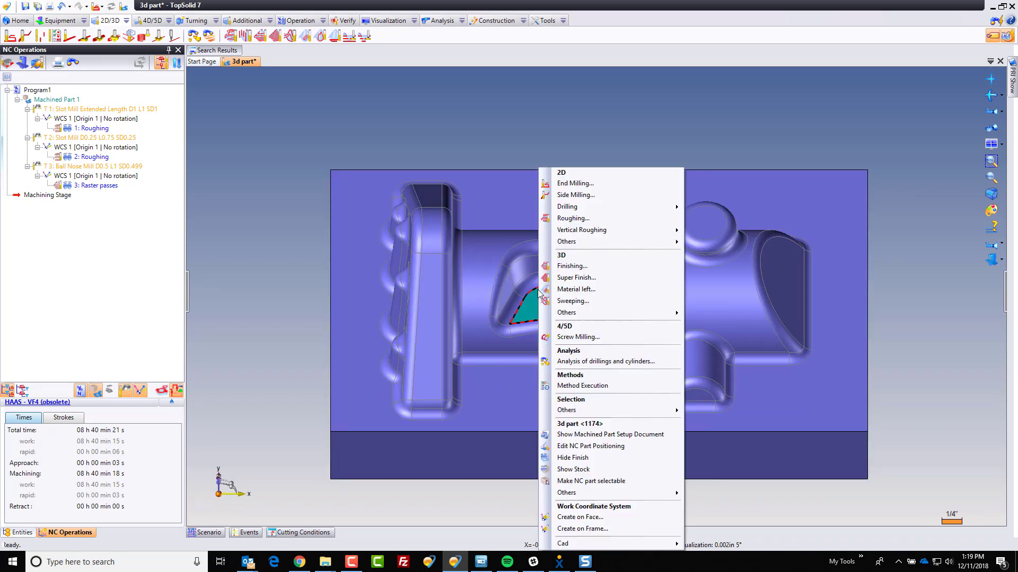
{"action": "left_click", "coordinate": [589, 300]}
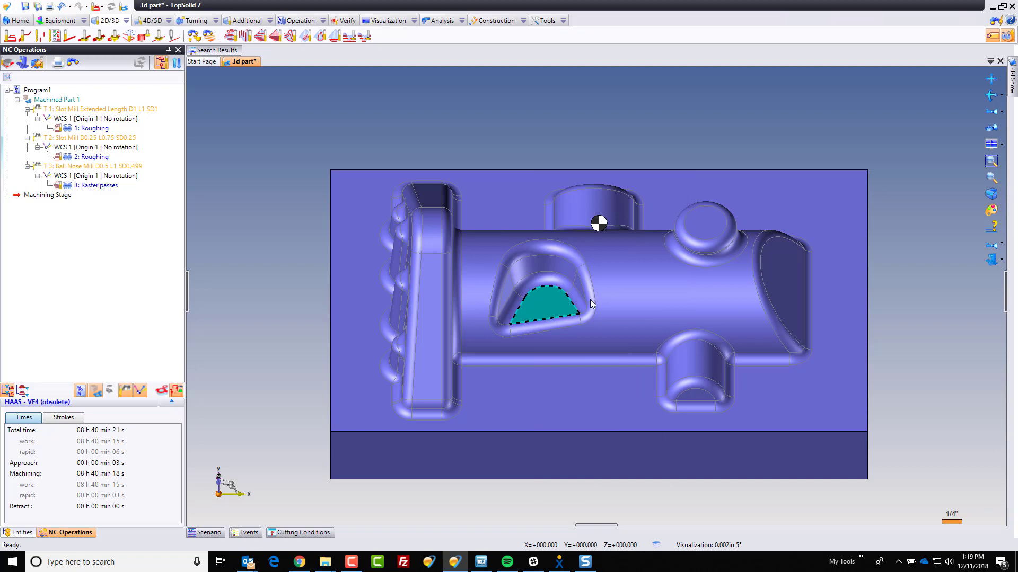
{"action": "left_click", "coordinate": [199, 113]}
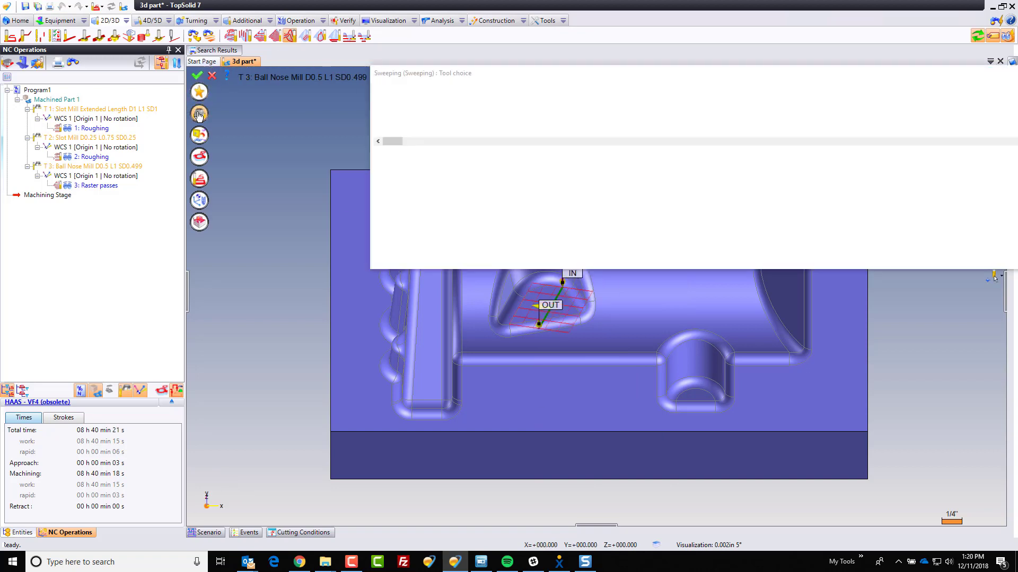
{"action": "left_click", "coordinate": [385, 218]}
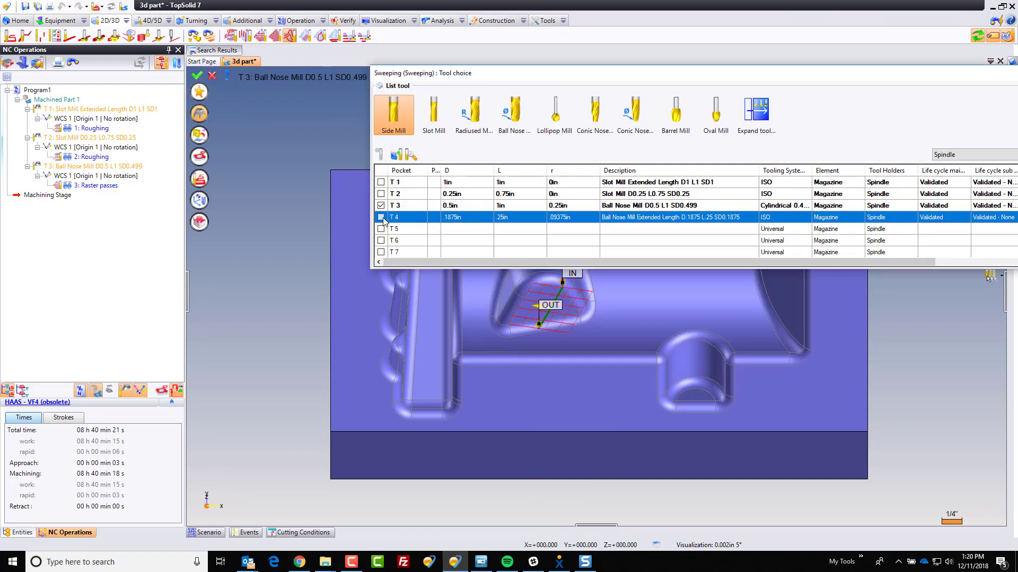
{"action": "left_click", "coordinate": [200, 117]}
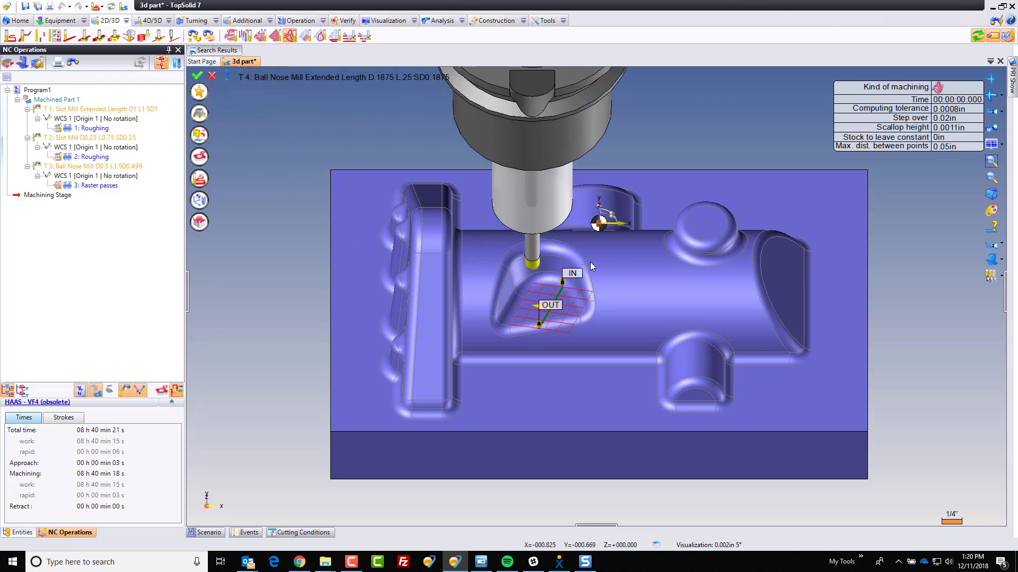
- Change the sweeping direction on the pocket floor so the passes run at a different angle, and validate the operation
{"action": "middle_click_drag", "start_coordinate": [901, 293], "coordinate": [888, 302]}
{"action": "scroll", "coordinate": [885, 301], "scroll_direction": "up", "scroll_amount": 3}
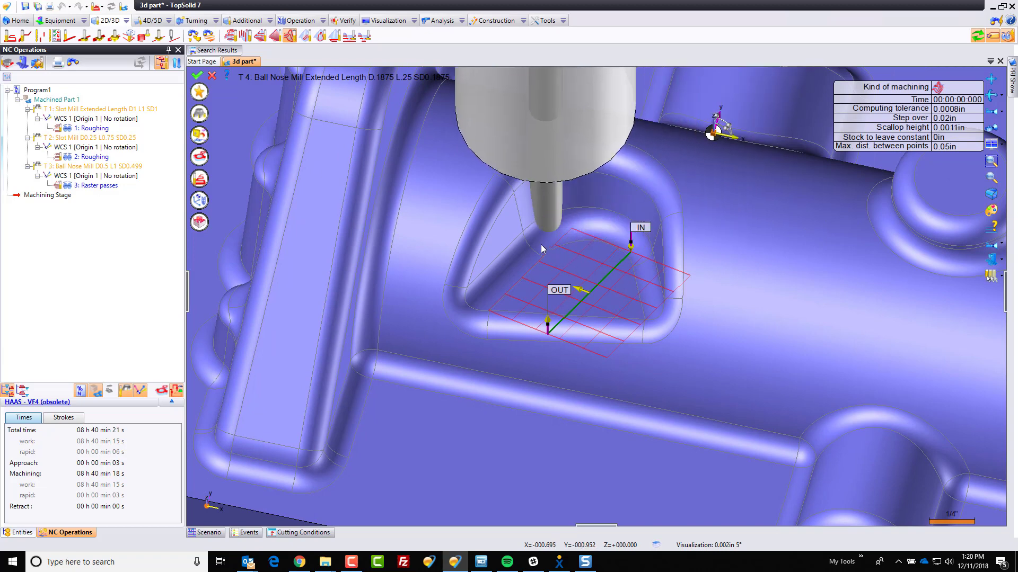
{"action": "left_click", "coordinate": [609, 278]}
{"action": "key", "text": "Down"}
{"action": "key", "text": "Down"}
{"action": "key", "text": "Down"}
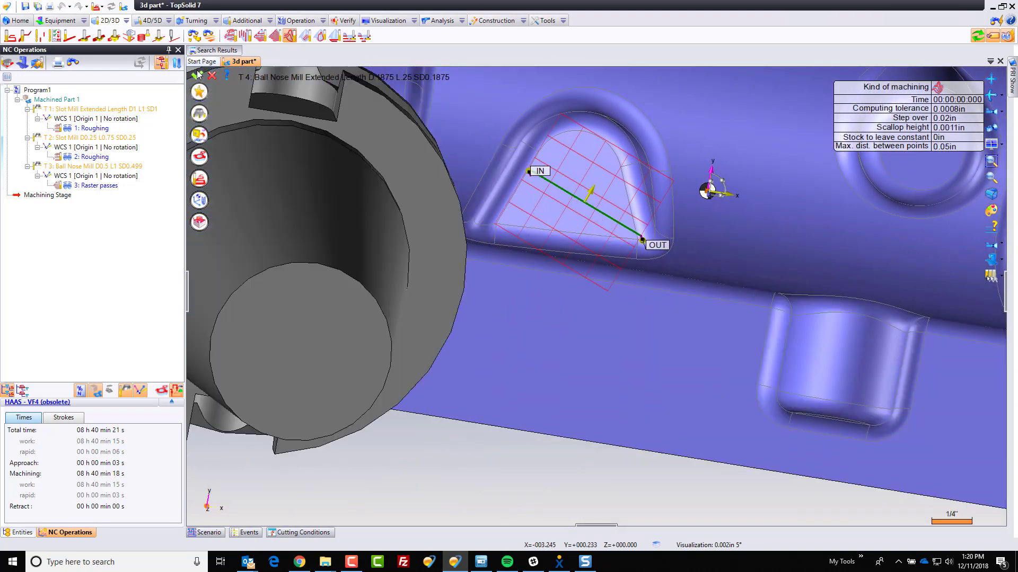
{"action": "left_click", "coordinate": [197, 74]}
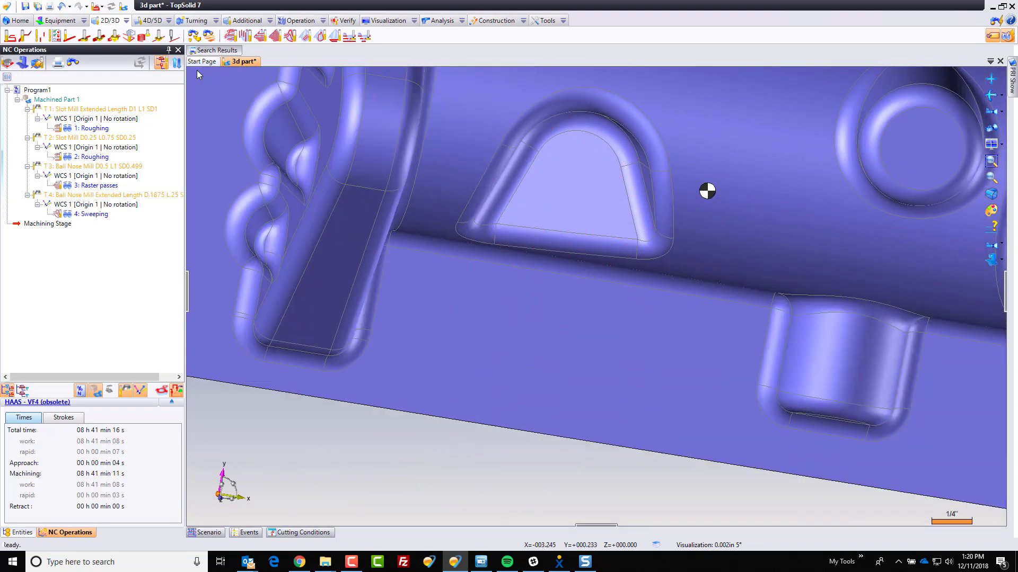
- Examine the Sweeping operation's toolpath on the window pocket's floor from above, including its coverage next to the fillets
{"action": "left_click", "coordinate": [65, 213]}
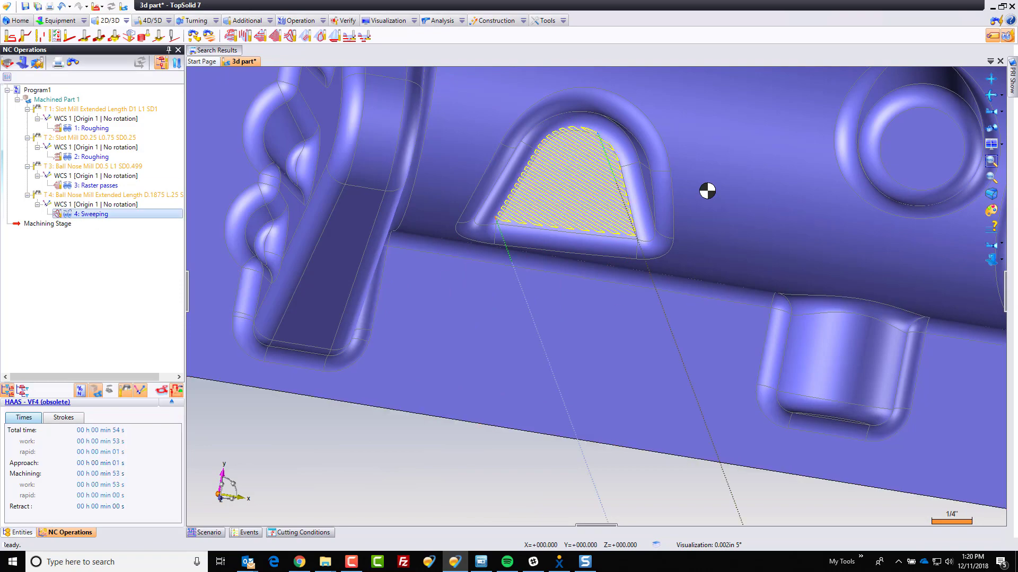
{"action": "left_click", "coordinate": [993, 246]}
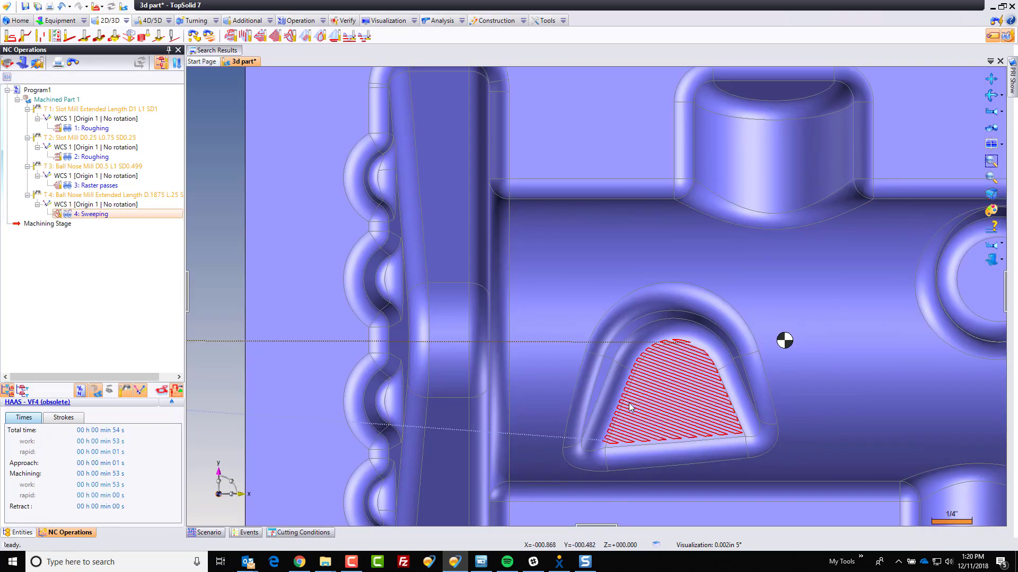
{"action": "left_click", "coordinate": [652, 362]}
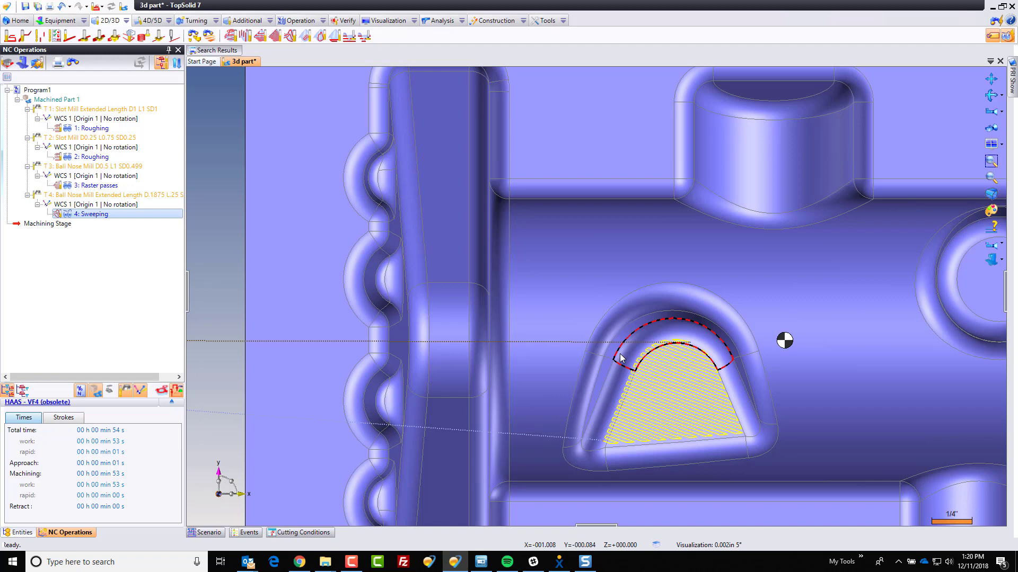
{"action": "scroll", "coordinate": [619, 354], "scroll_direction": "down", "scroll_amount": 2}
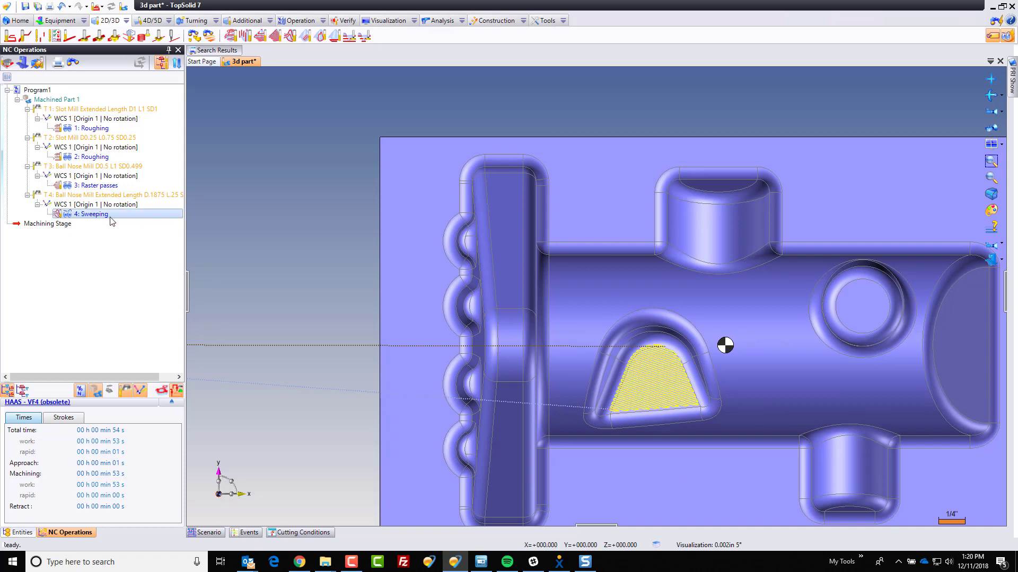
{"action": "left_click", "coordinate": [66, 214]}
{"action": "left_click", "coordinate": [231, 226]}
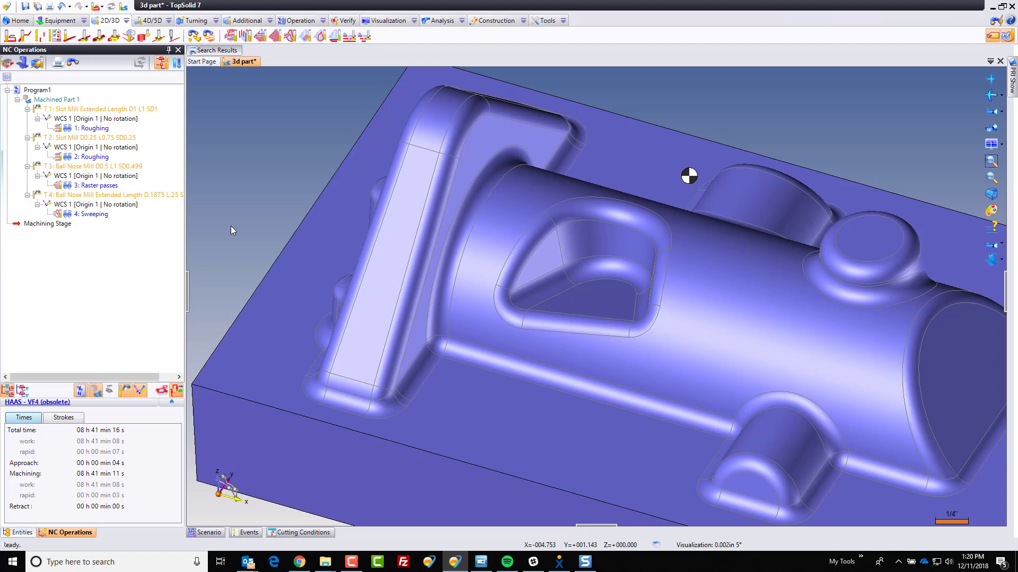
- Switch to the design environment and create a plane offset 1.5 in from the base's flat upper face
{"action": "left_click", "coordinate": [123, 6]}
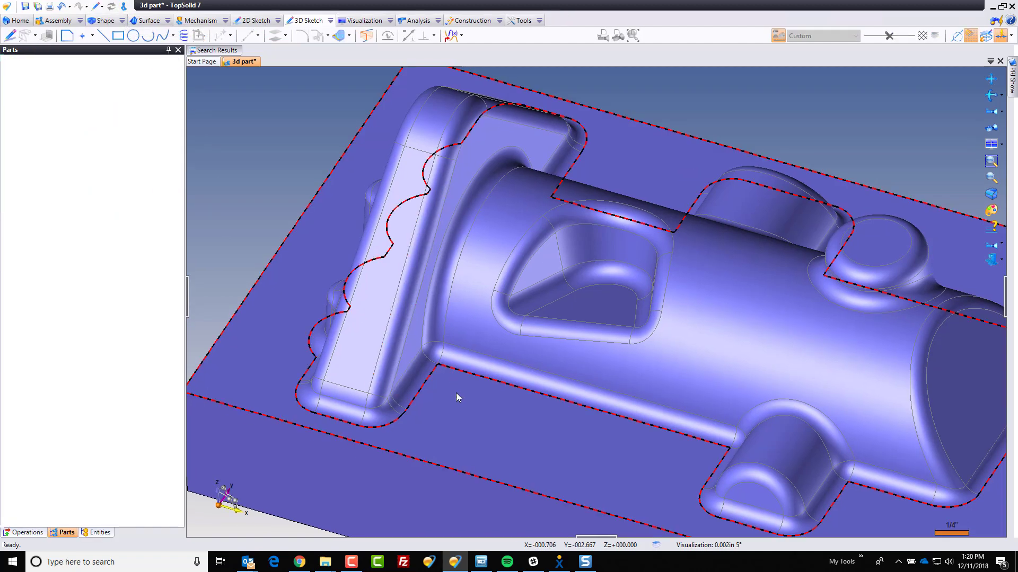
{"action": "right_click", "coordinate": [456, 392]}
{"action": "mouse_move", "coordinate": [588, 196]}
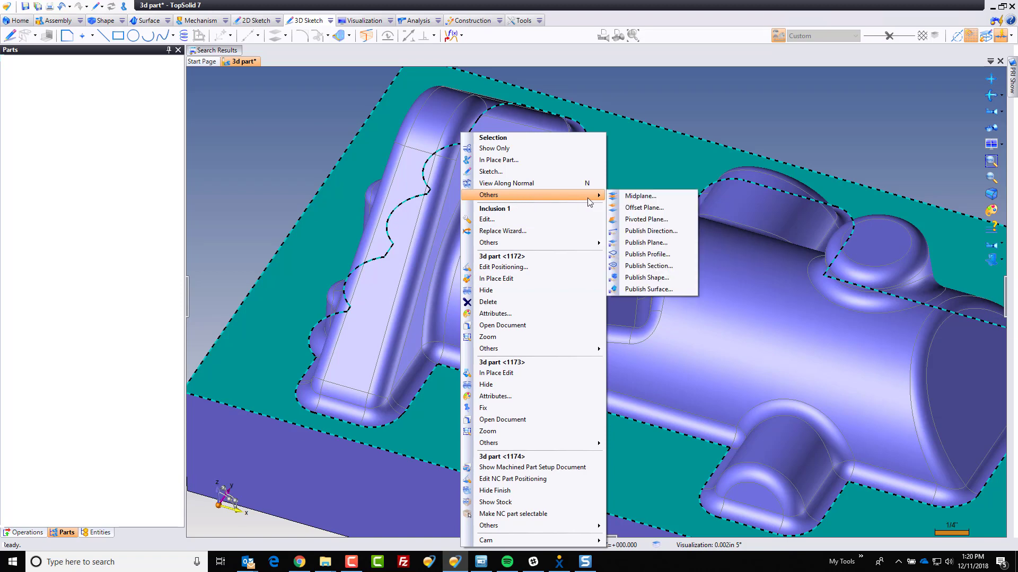
{"action": "left_click", "coordinate": [640, 210]}
{"action": "middle_click_drag", "start_coordinate": [745, 188], "coordinate": [699, 271]}
{"action": "left_click_drag", "start_coordinate": [673, 253], "coordinate": [676, 326]}
{"action": "middle_click_drag", "start_coordinate": [676, 326], "coordinate": [626, 170]}
{"action": "right_click", "coordinate": [625, 171]}
{"action": "left_click", "coordinate": [644, 174]}
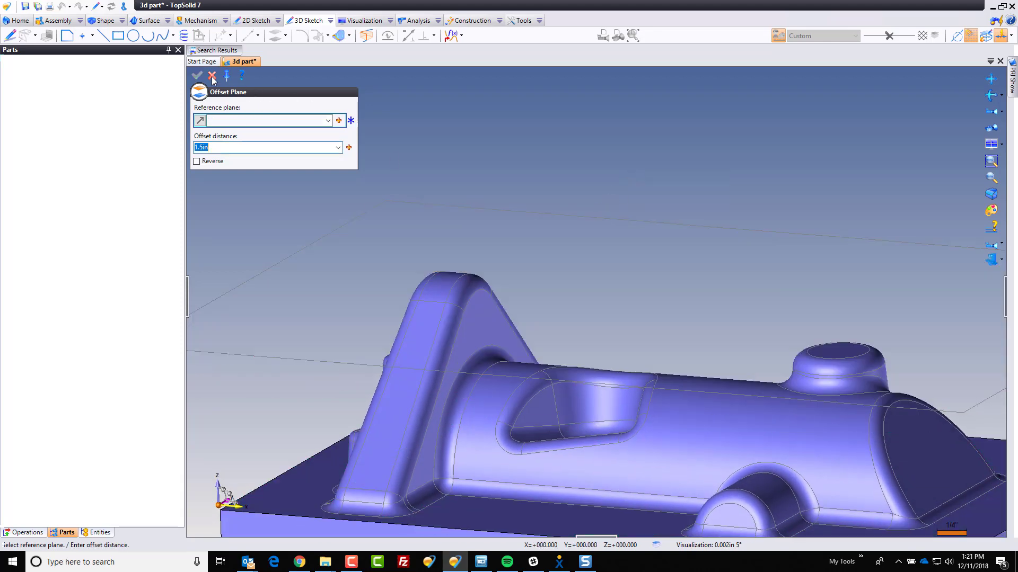
{"action": "left_click", "coordinate": [212, 77]}
- Start a 2D sketch on the offset plane and project the boundary loop of the window pocket's floor into it
{"action": "right_click", "coordinate": [581, 279]}
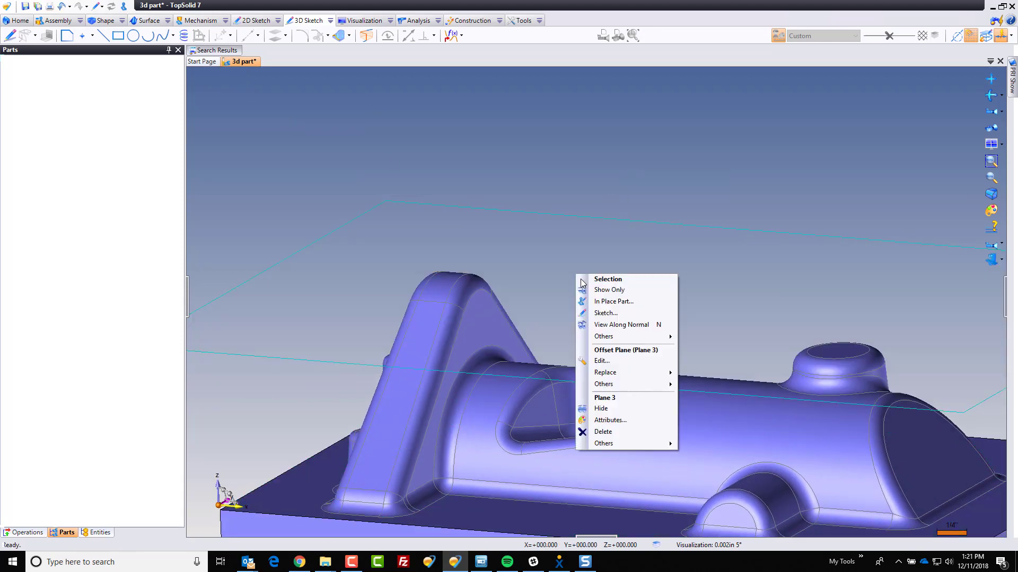
{"action": "left_click", "coordinate": [622, 318]}
{"action": "left_click", "coordinate": [274, 37]}
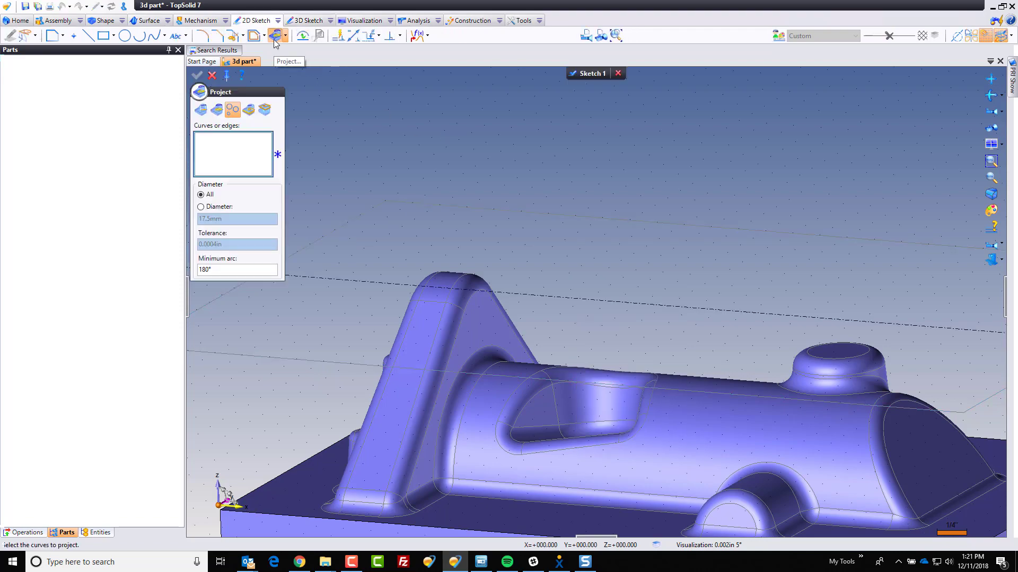
{"action": "left_click", "coordinate": [216, 109]}
{"action": "middle_click_drag", "start_coordinate": [318, 137], "coordinate": [578, 137]}
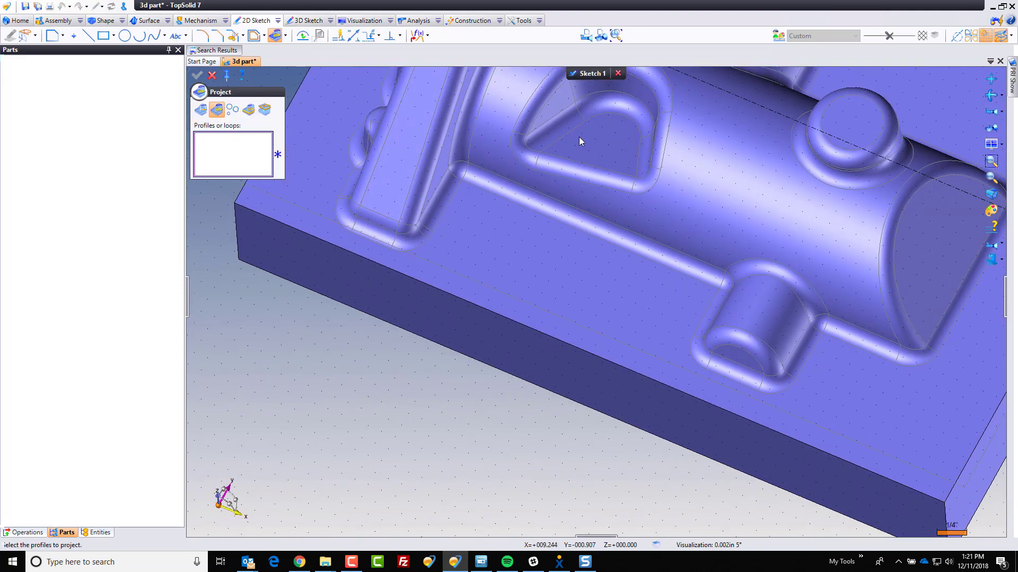
{"action": "left_click", "coordinate": [580, 141]}
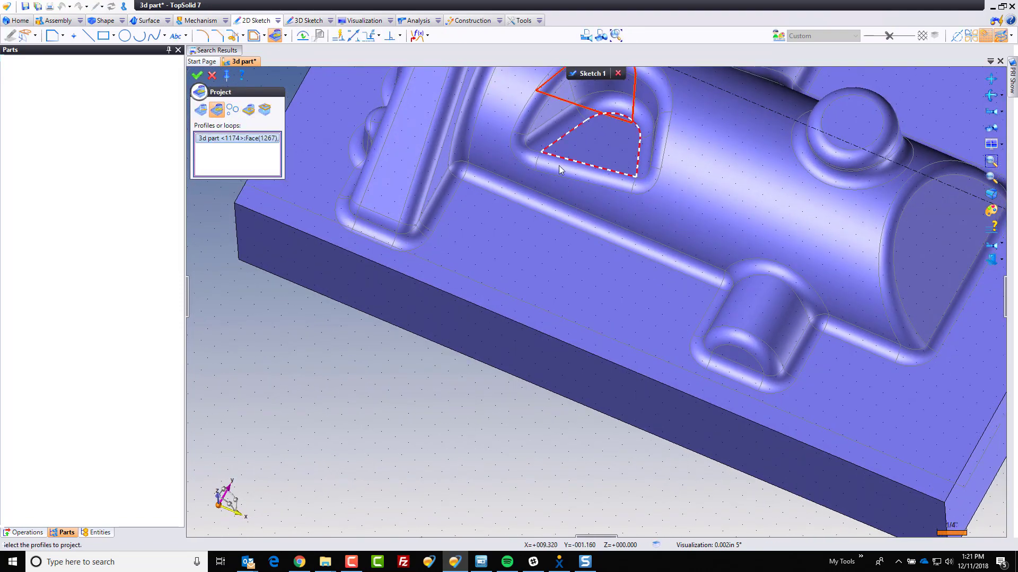
{"action": "left_click", "coordinate": [196, 75]}
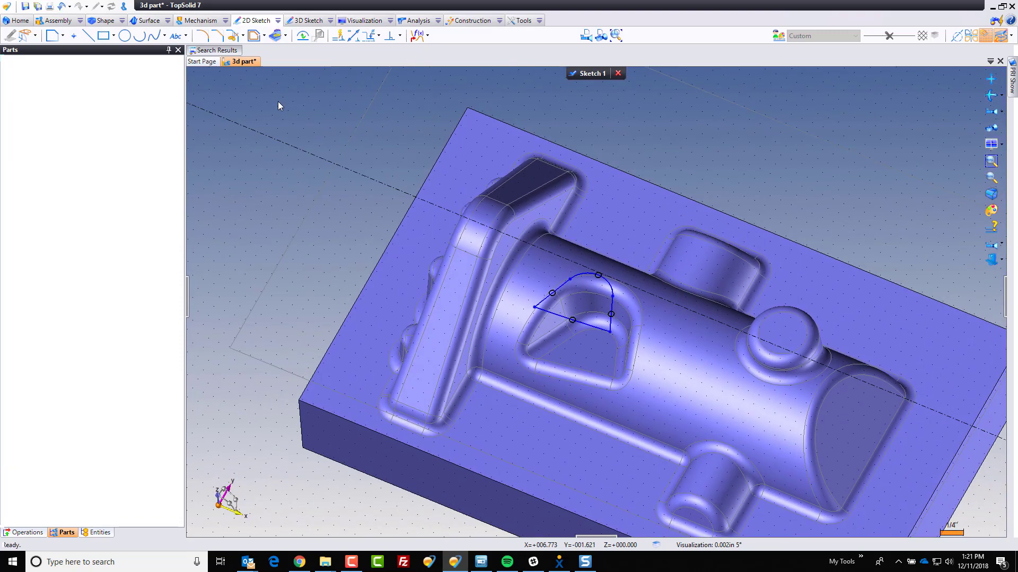
- Create a flat shape from the projected pocket outline
{"action": "right_click", "coordinate": [251, 196]}
{"action": "mouse_move", "coordinate": [306, 362]}
{"action": "left_click", "coordinate": [372, 367]}
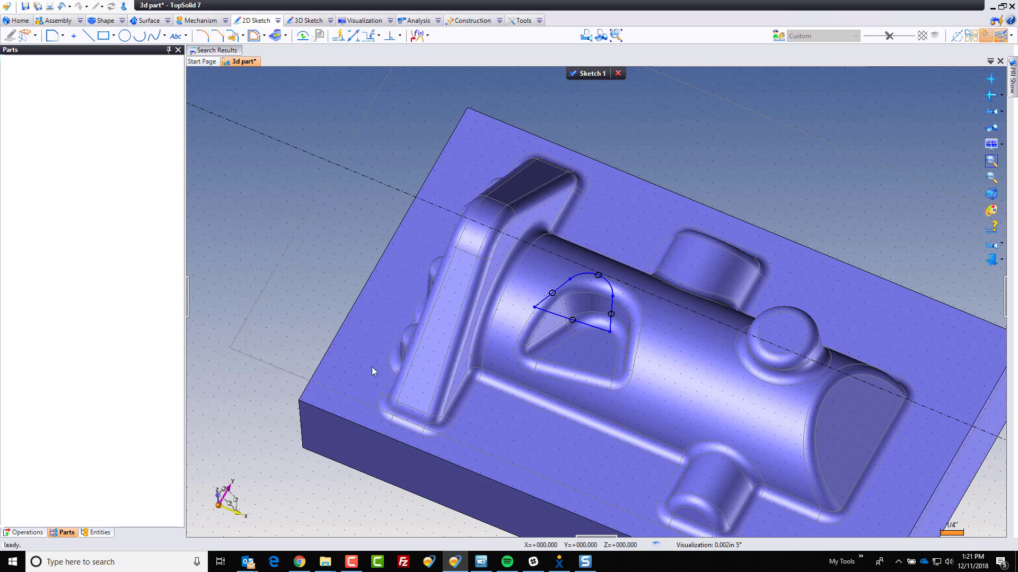
{"action": "left_click", "coordinate": [199, 77]}
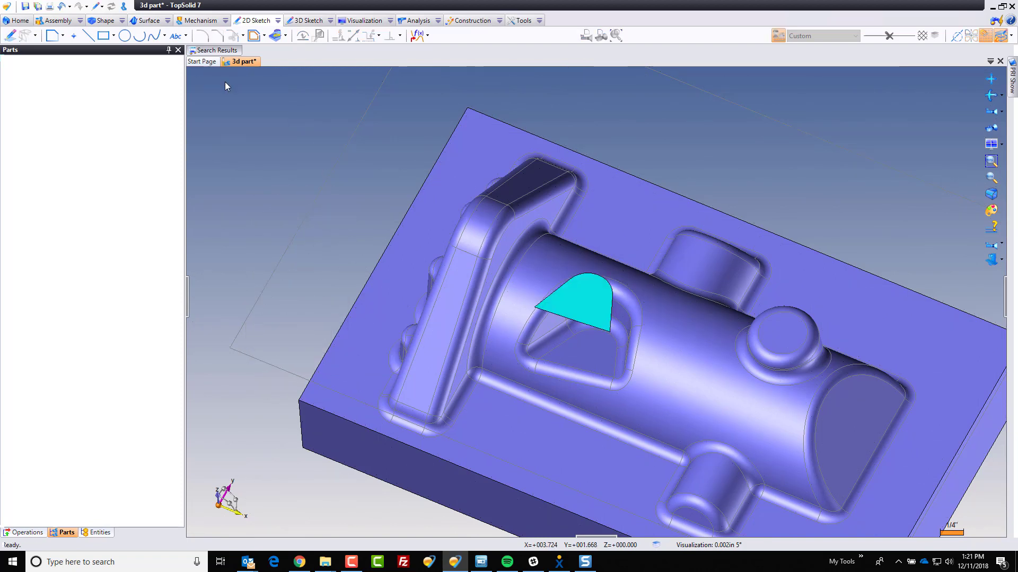
- Try to add one V isoparametric curve across the middle of the flat shape with a start value of about 0.49
{"action": "left_click", "coordinate": [307, 20]}
{"action": "left_click", "coordinate": [452, 35]}
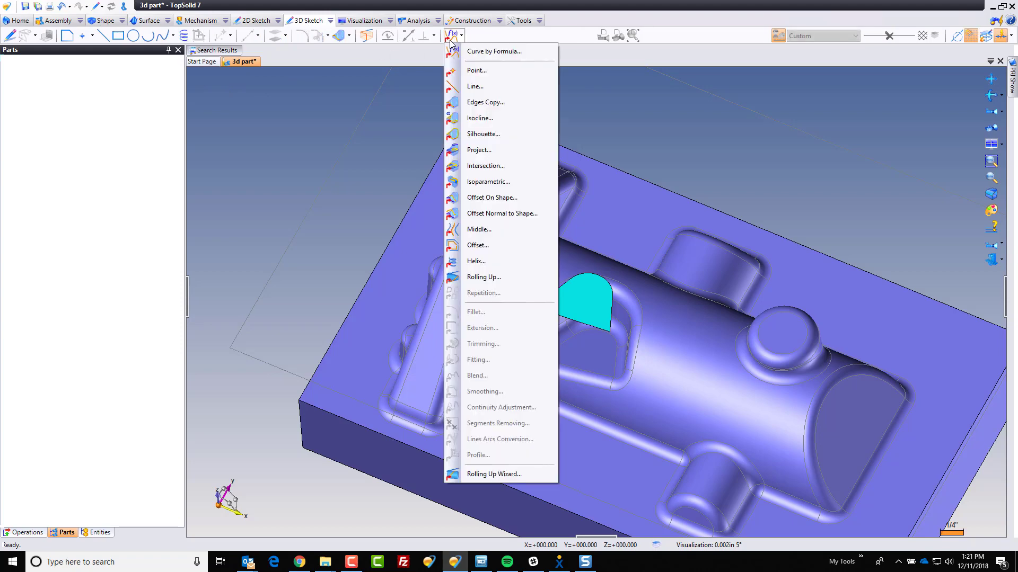
{"action": "left_click", "coordinate": [508, 181]}
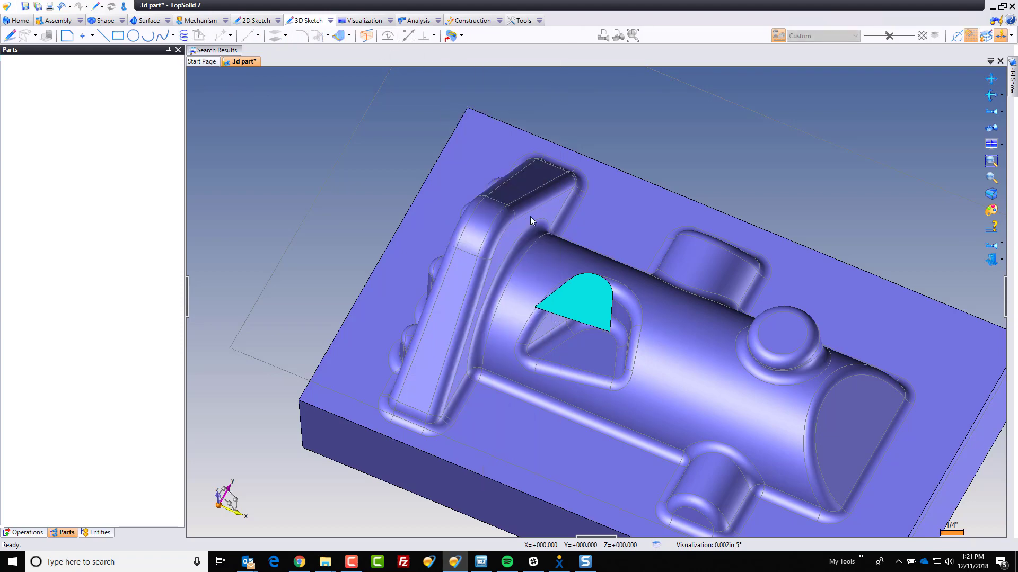
{"action": "left_click", "coordinate": [593, 309]}
{"action": "left_click", "coordinate": [201, 137]}
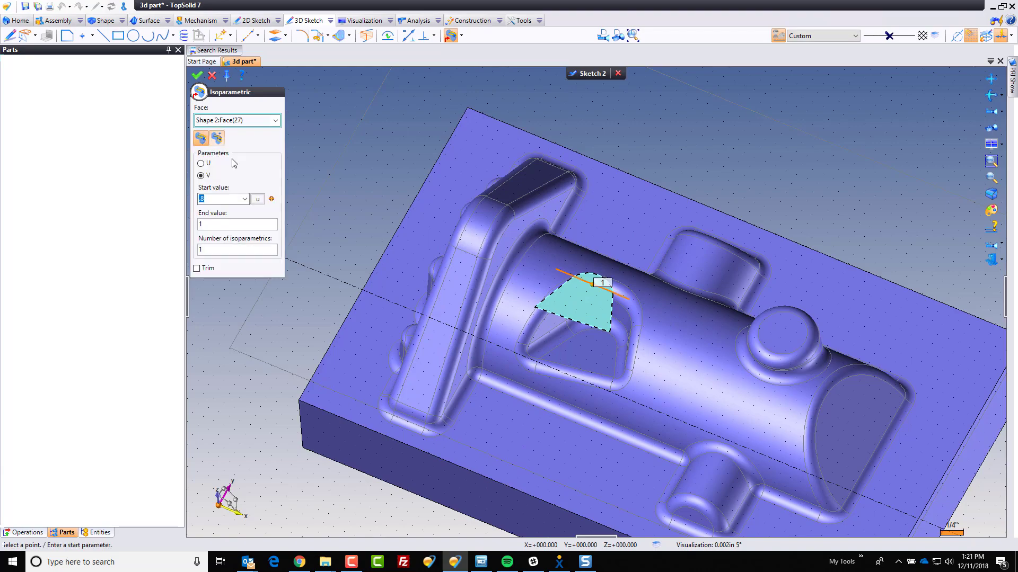
{"action": "middle_click_drag", "start_coordinate": [656, 330], "coordinate": [742, 281]}
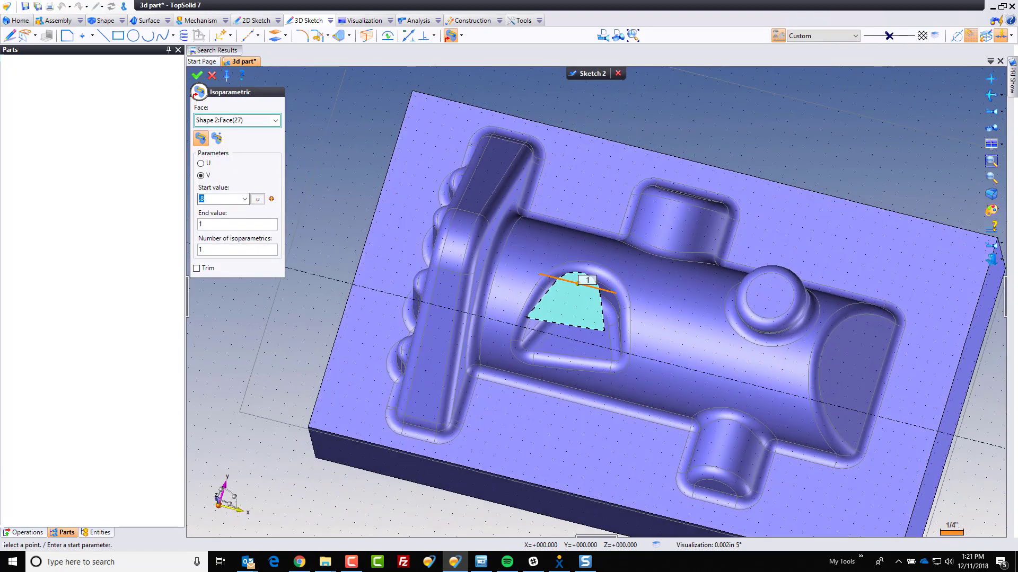
{"action": "left_click", "coordinate": [993, 246]}
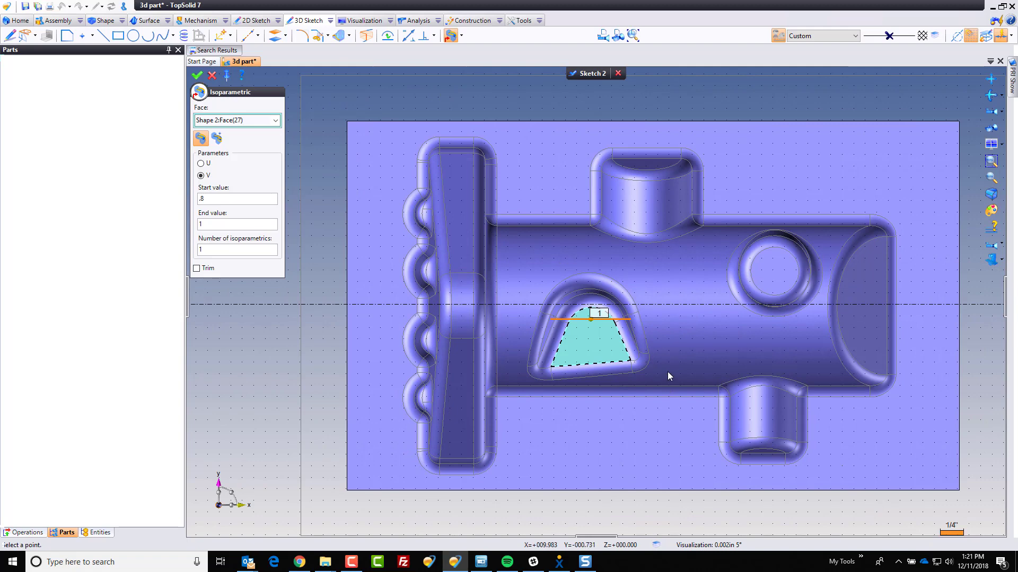
{"action": "left_click", "coordinate": [201, 164]}
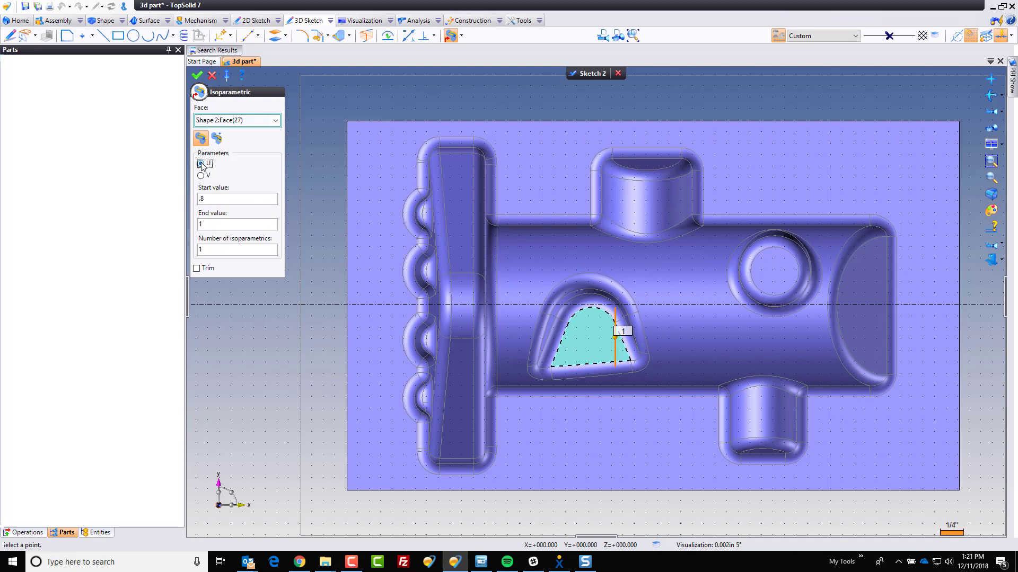
{"action": "left_click", "coordinate": [201, 175]}
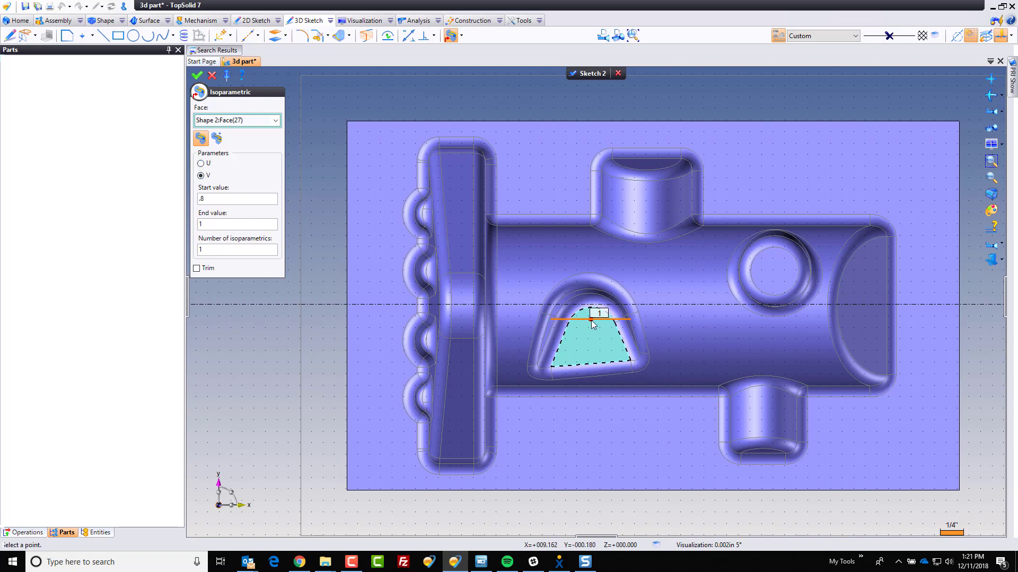
{"action": "left_click_drag", "start_coordinate": [590, 327], "coordinate": [591, 339]}
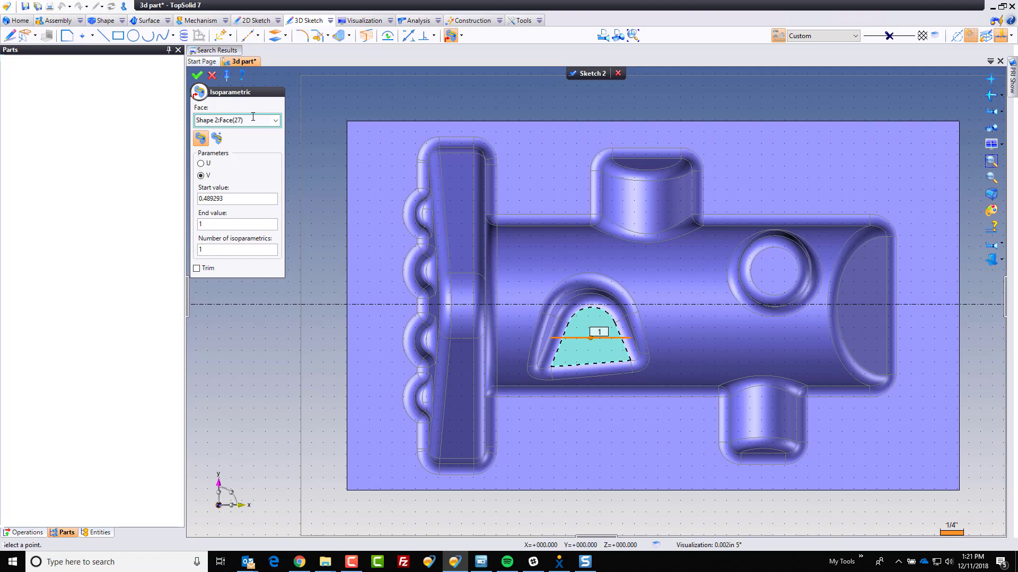
{"action": "left_click", "coordinate": [197, 76]}
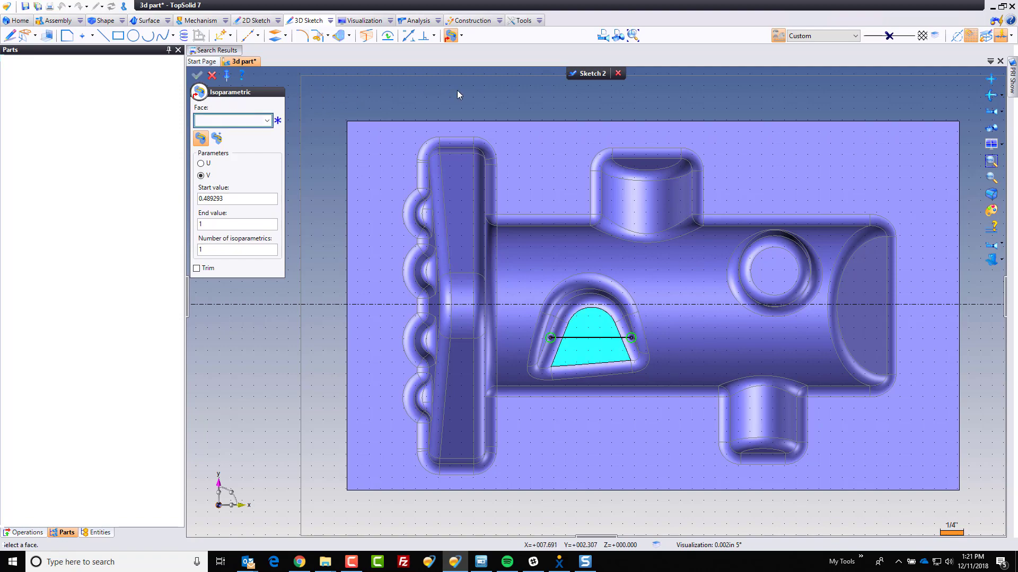
{"action": "left_click", "coordinate": [618, 73]}
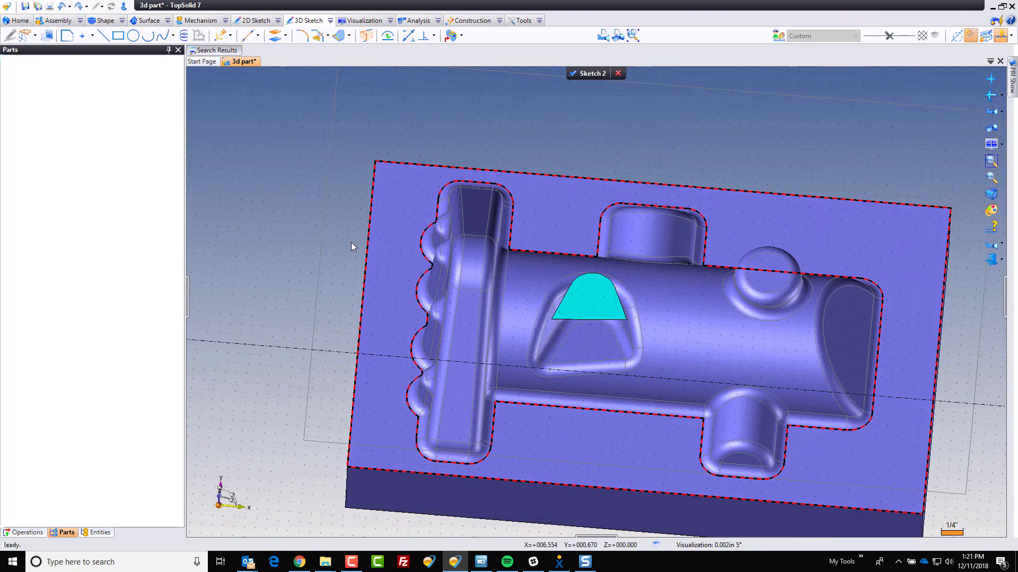
{"action": "middle_click_drag", "start_coordinate": [350, 243], "coordinate": [595, 270]}
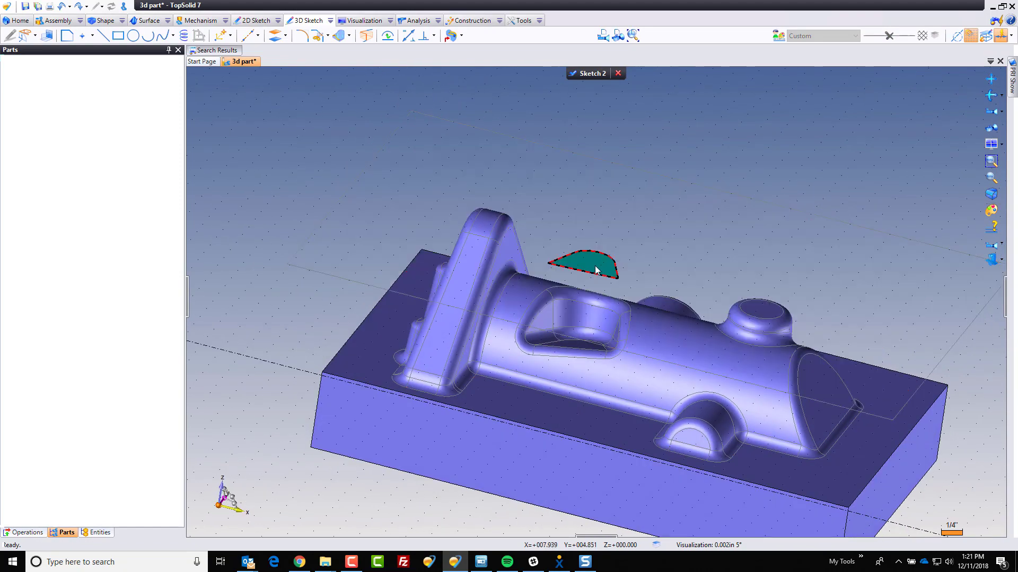
- Discard the open 3D sketch and return to the Machining Final Stage
{"action": "right_click", "coordinate": [634, 220]}
{"action": "left_click", "coordinate": [677, 324]}
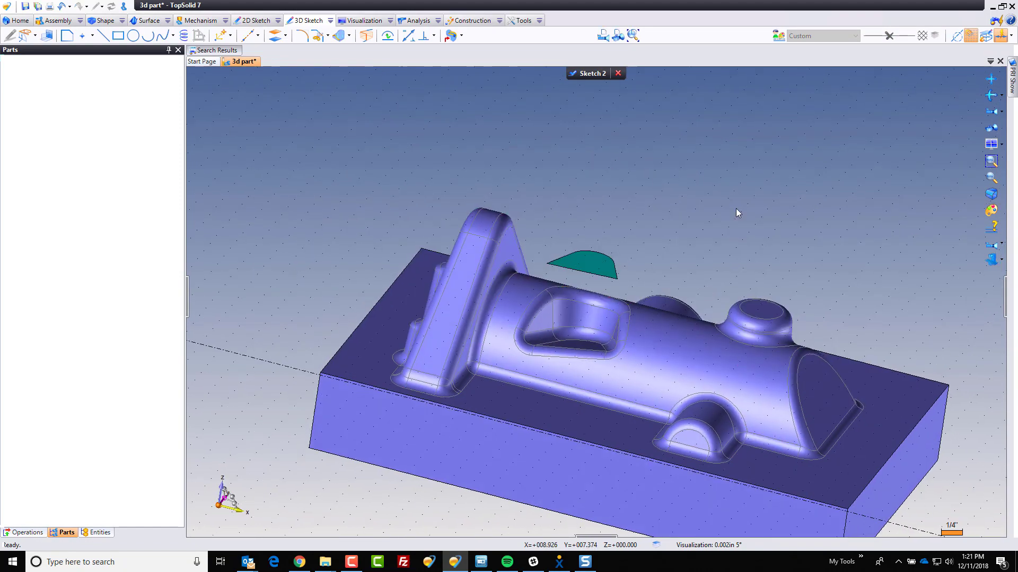
{"action": "scroll", "coordinate": [736, 213], "scroll_direction": "up", "scroll_amount": 2}
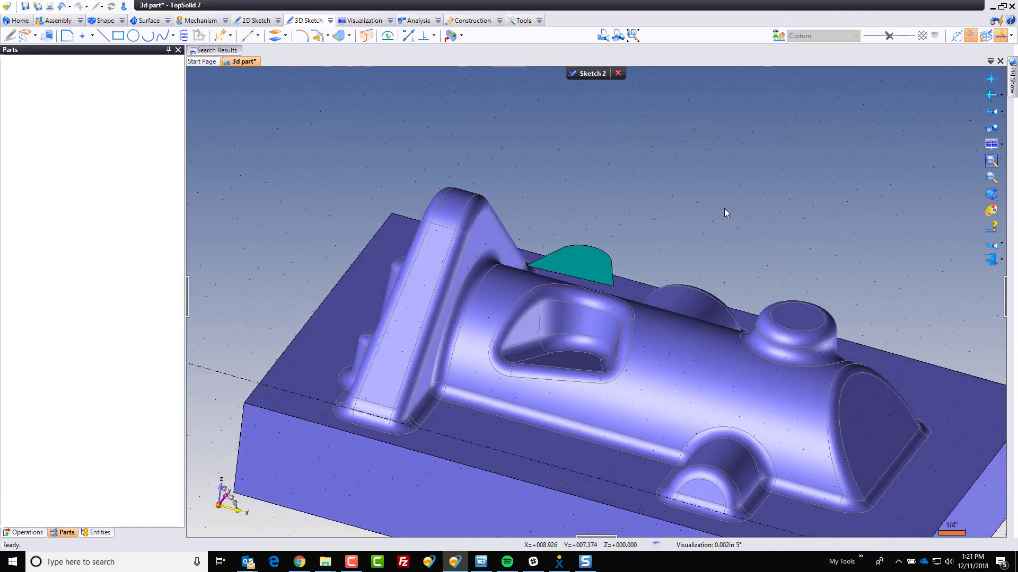
{"action": "left_click", "coordinate": [122, 6]}
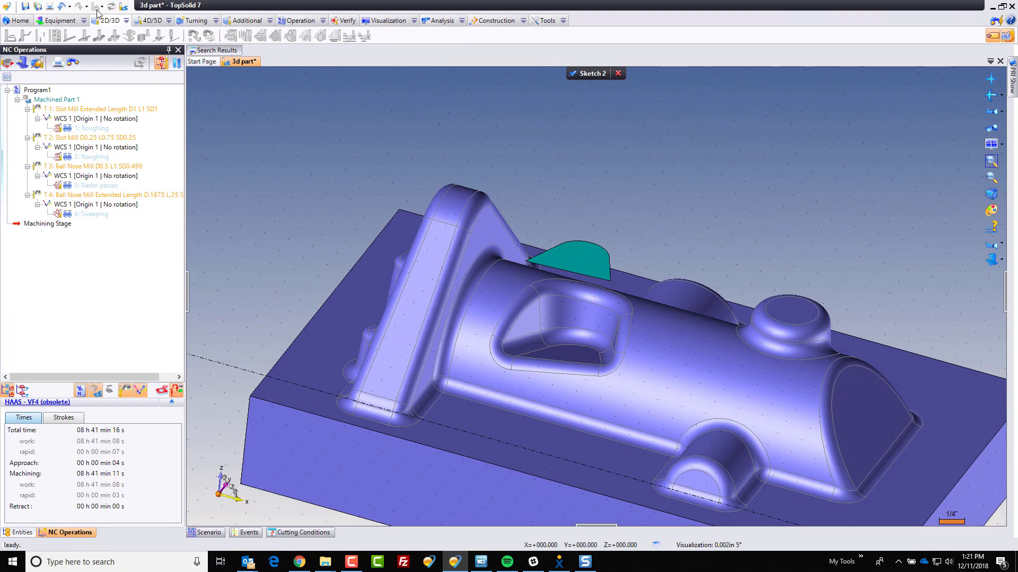
{"action": "left_click", "coordinate": [618, 74]}
{"action": "left_click", "coordinate": [101, 7]}
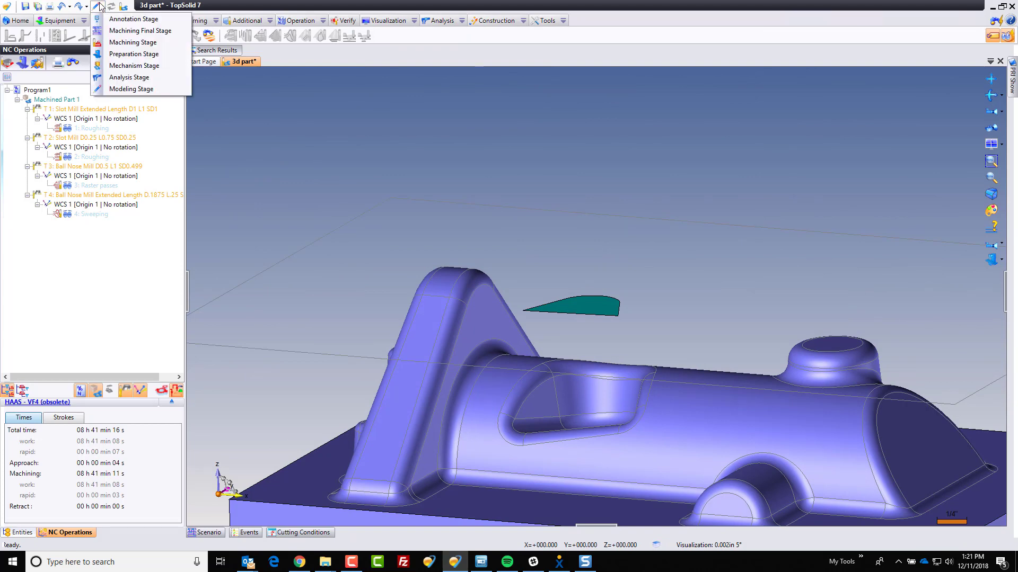
{"action": "left_click", "coordinate": [135, 31]}
- Create a second Sweeping operation on the auxiliary flat shape with the T4 ball nose mill, its passes running along the X direction
{"action": "double_click", "coordinate": [94, 214]}
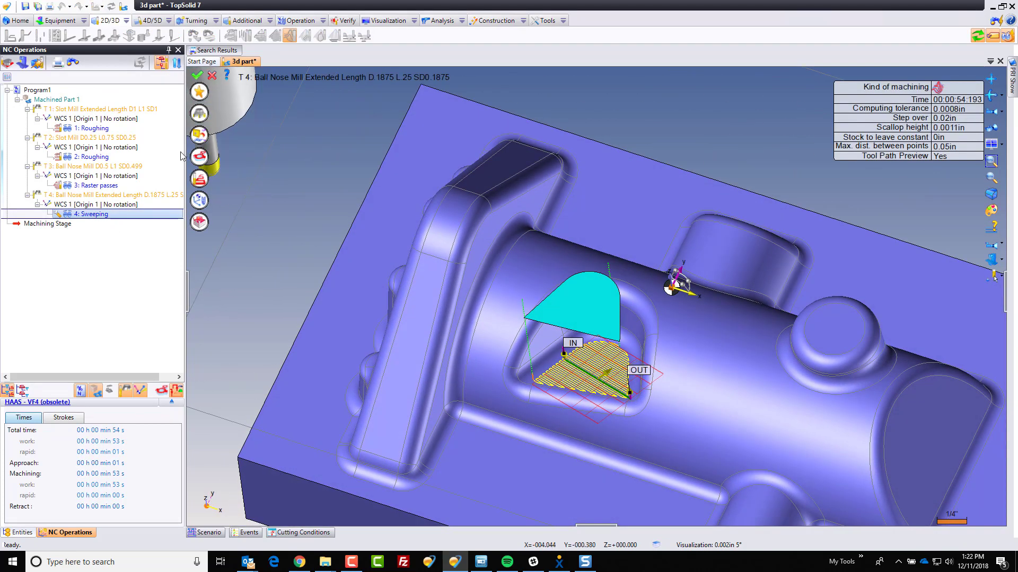
{"action": "left_click", "coordinate": [212, 75]}
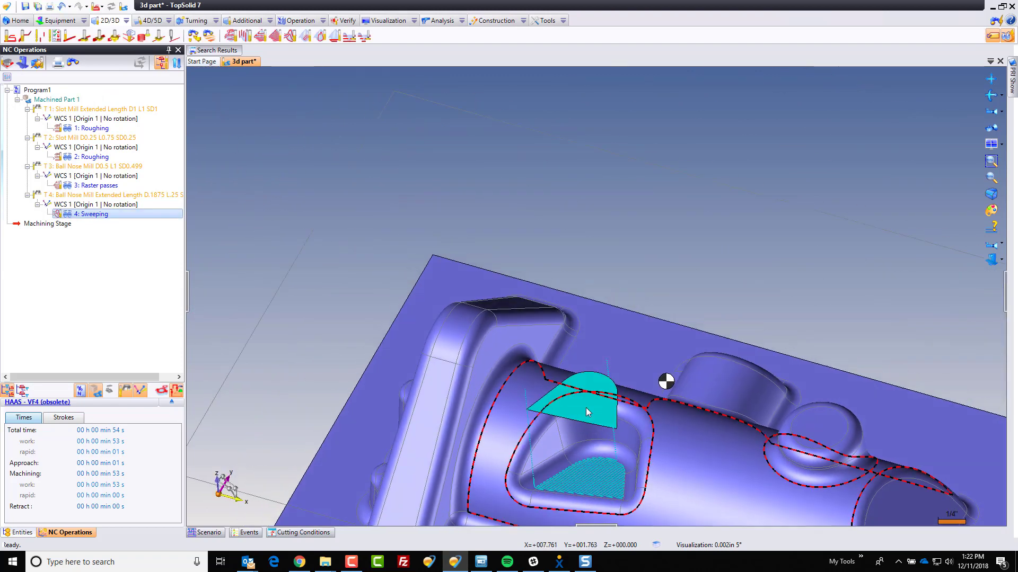
{"action": "right_click", "coordinate": [578, 367]}
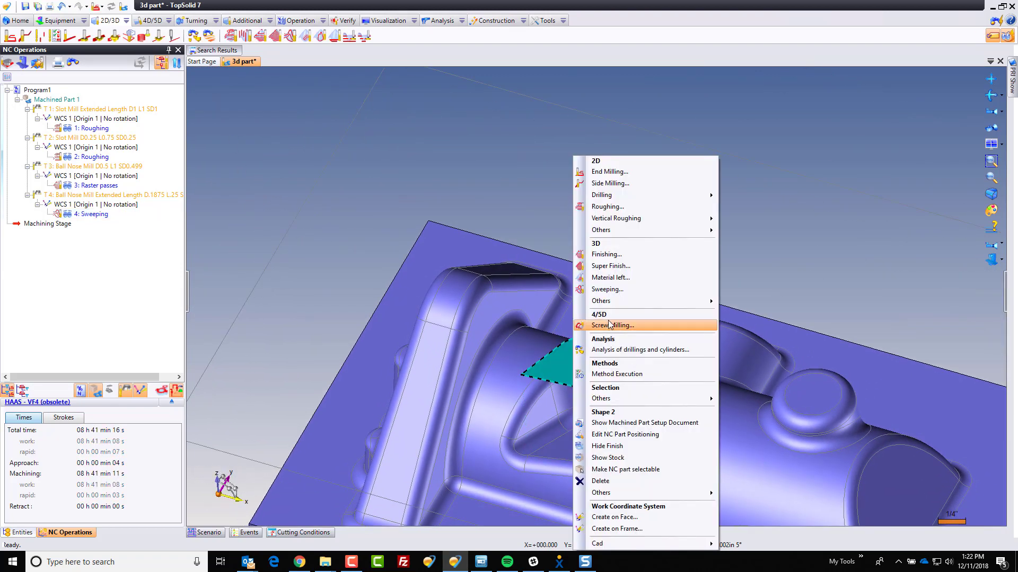
{"action": "left_click", "coordinate": [609, 291]}
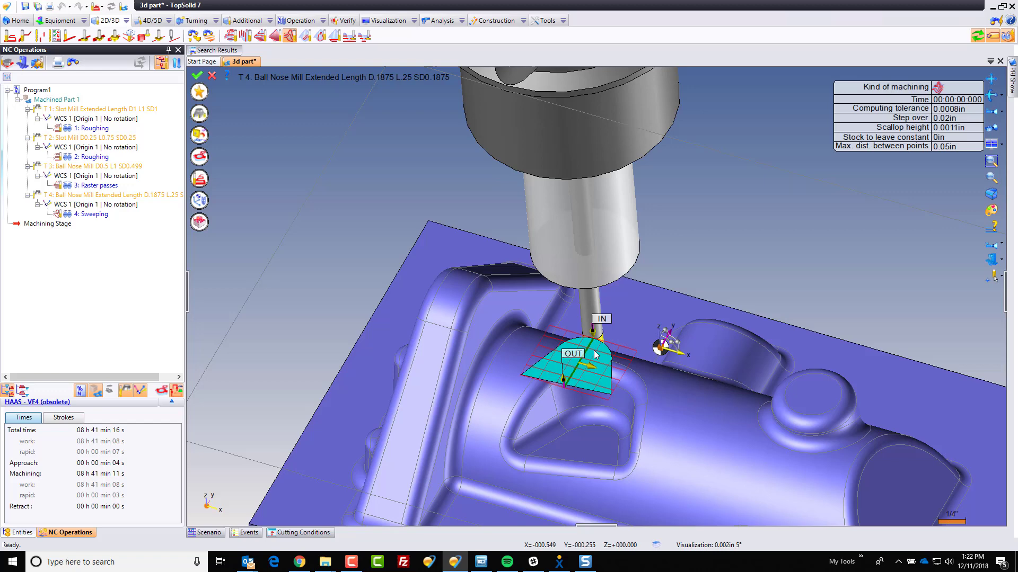
{"action": "left_click", "coordinate": [592, 349]}
{"action": "left_click", "coordinate": [197, 76]}
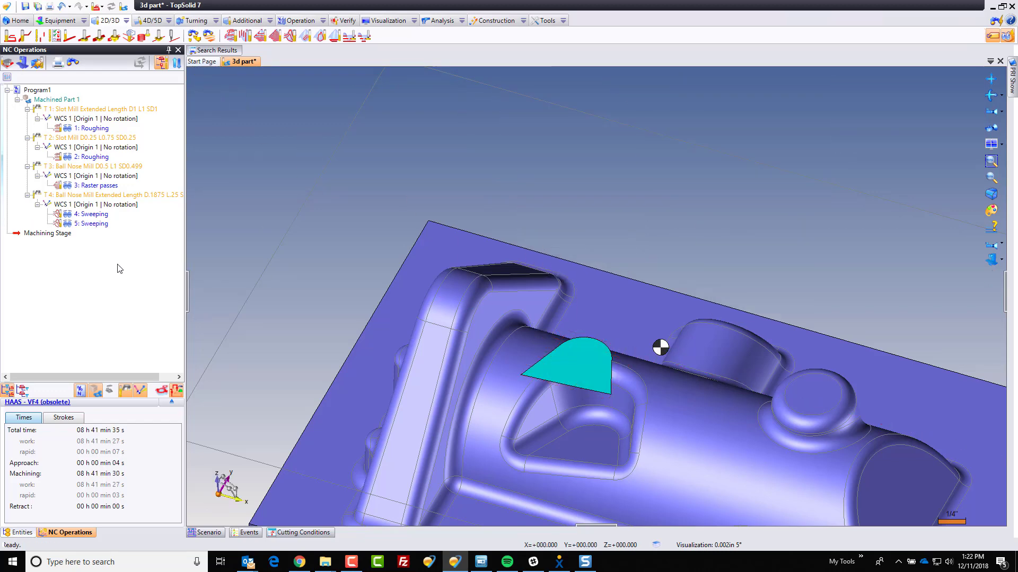
- Compare the toolpaths of the two Sweeping operations, including a look from straight above
{"action": "left_click", "coordinate": [92, 224]}
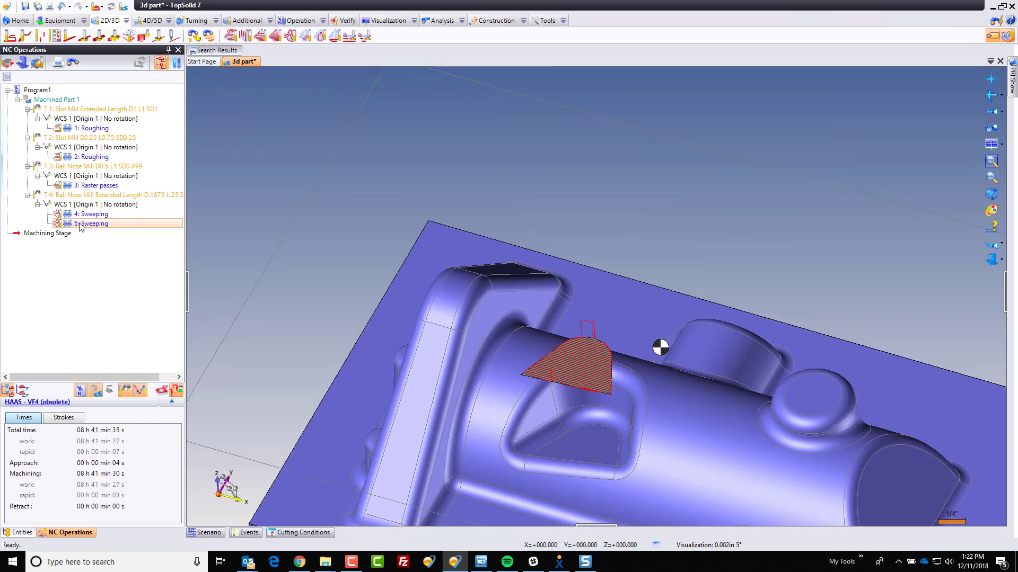
{"action": "left_click", "coordinate": [989, 243]}
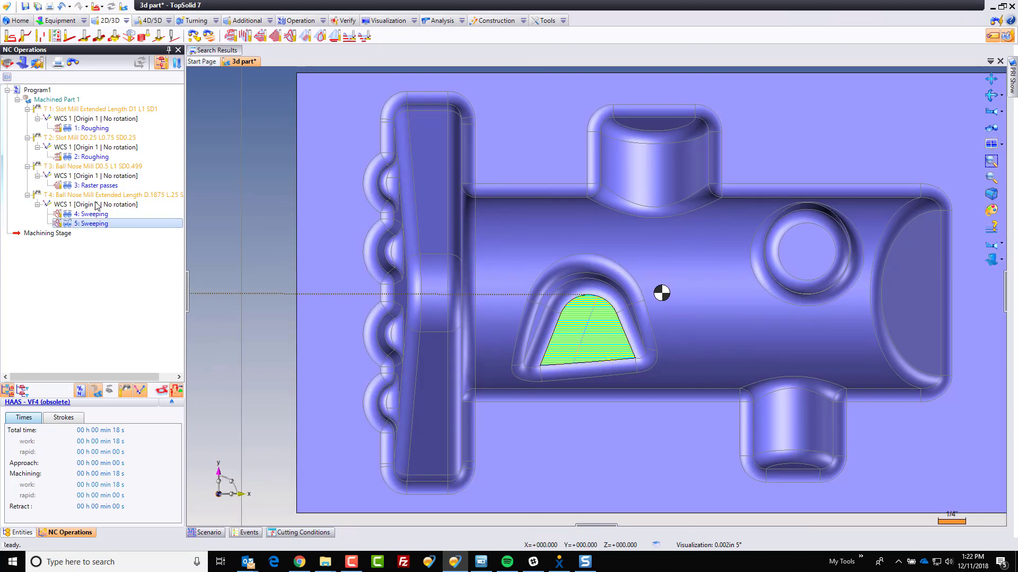
{"action": "left_click", "coordinate": [68, 218]}
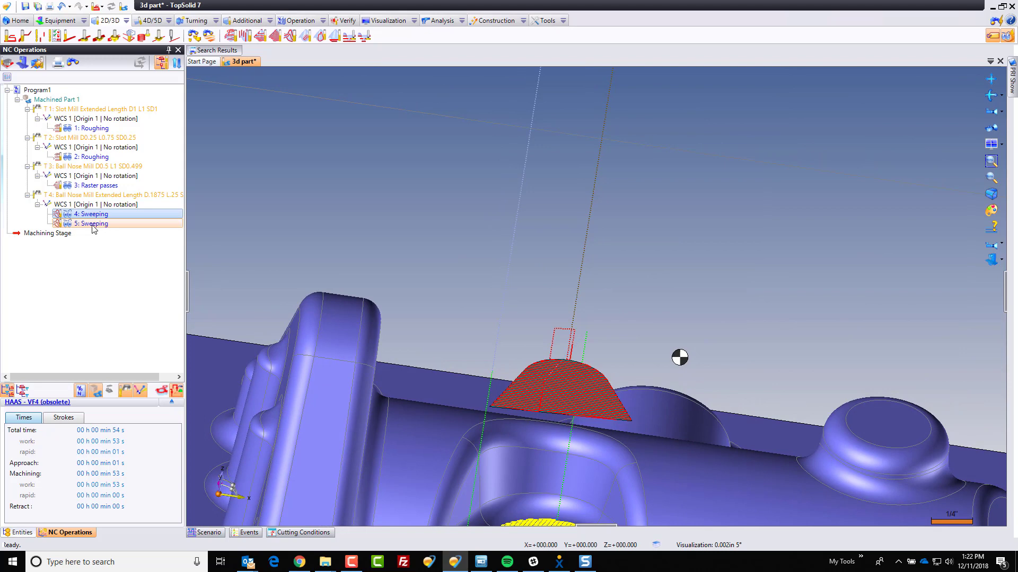
- Set the second Sweeping operation's projection type to Tool axis and enable Project under tool path
{"action": "double_click", "coordinate": [71, 223]}
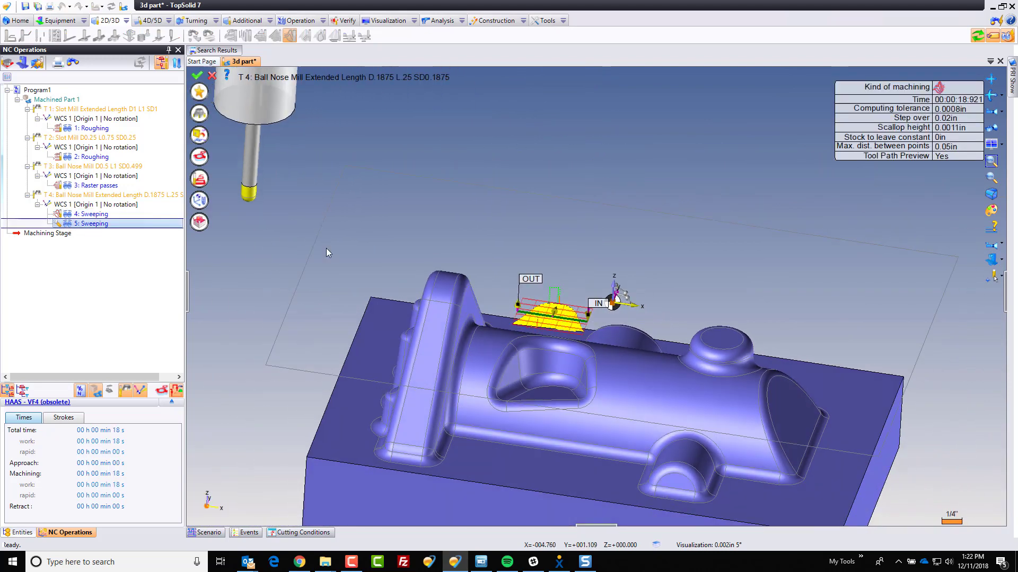
{"action": "left_click", "coordinate": [201, 182]}
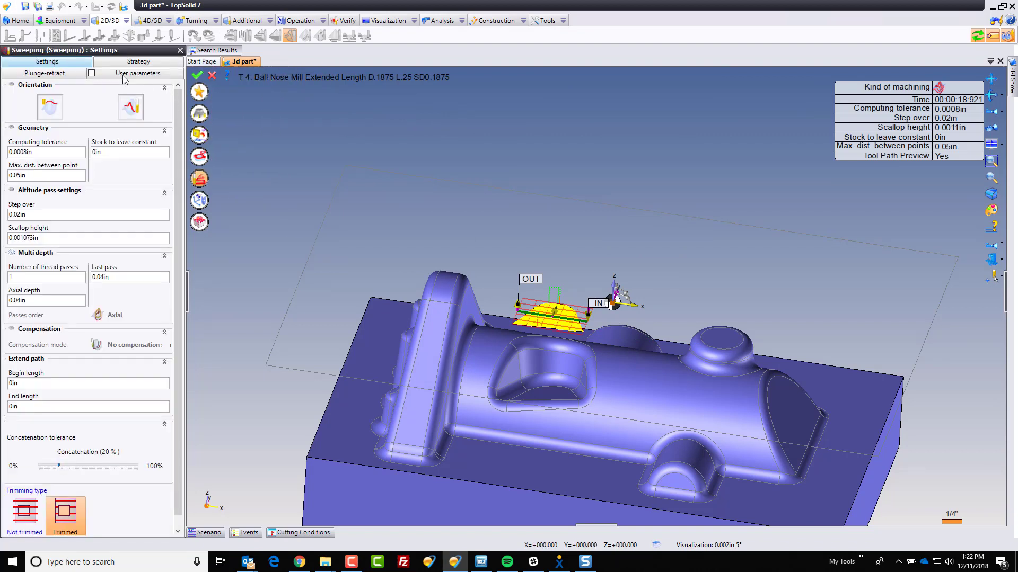
{"action": "left_click", "coordinate": [113, 63]}
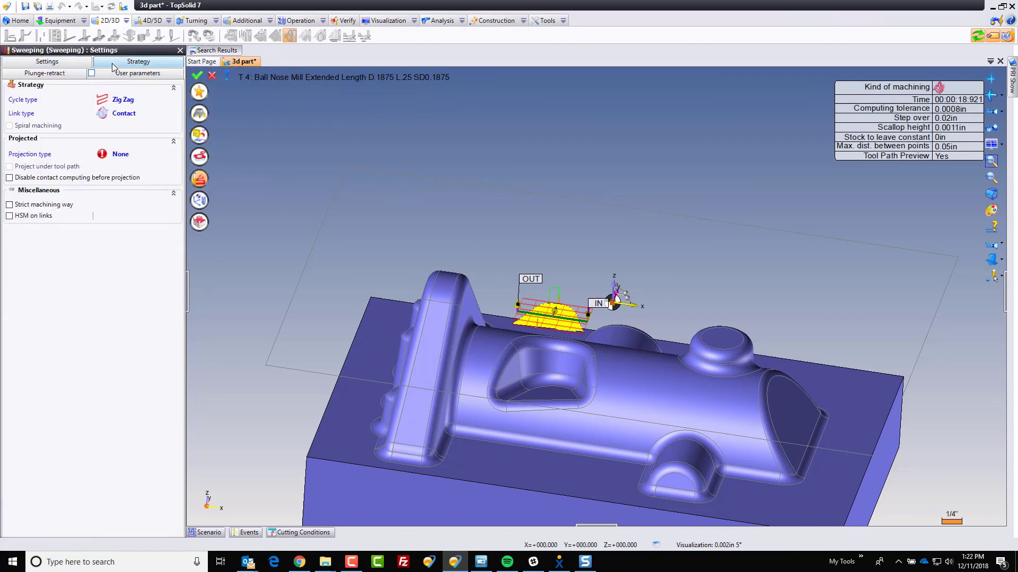
{"action": "left_click", "coordinate": [43, 155]}
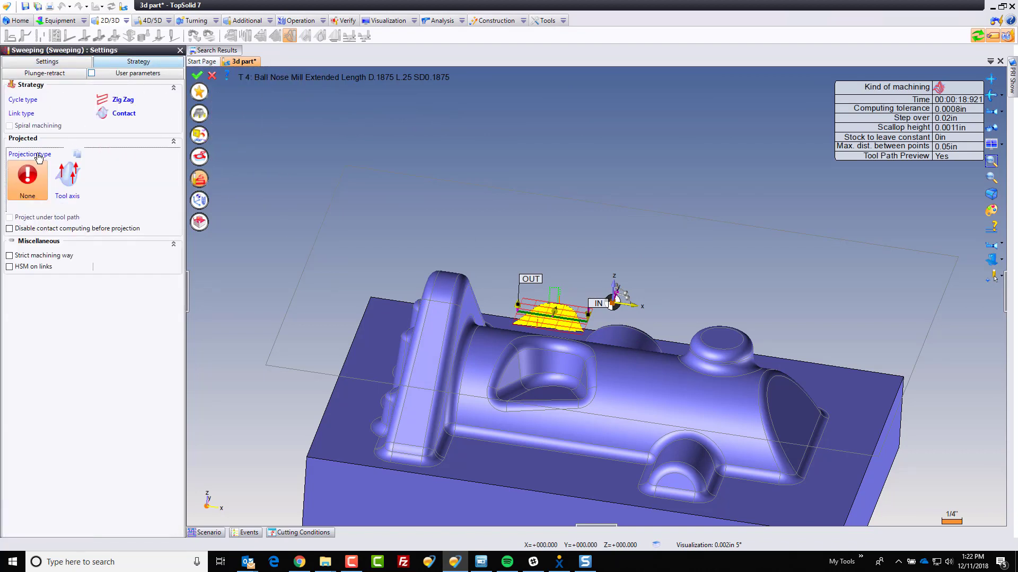
{"action": "left_click", "coordinate": [67, 180]}
{"action": "left_click", "coordinate": [10, 217]}
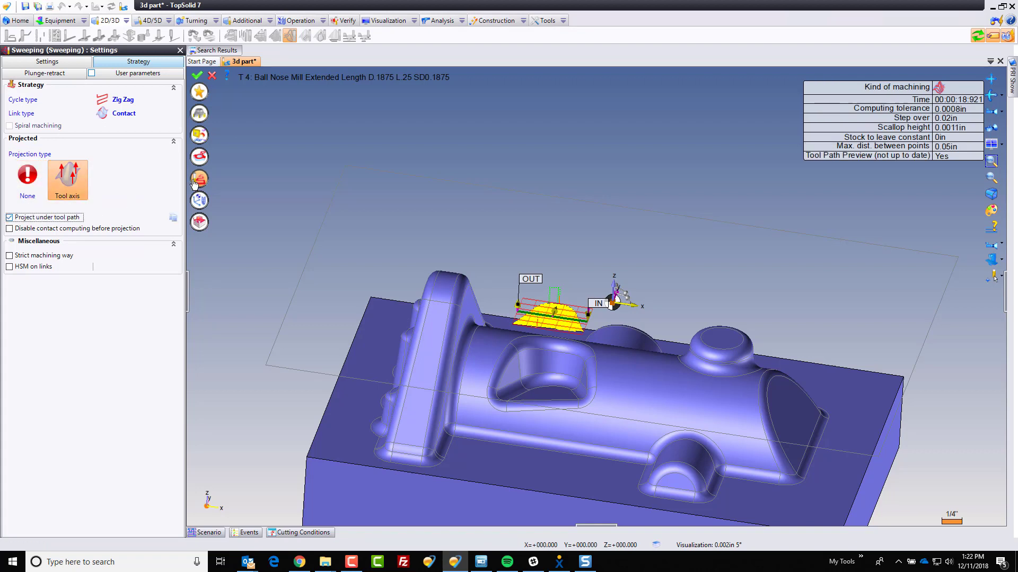
{"action": "left_click", "coordinate": [196, 75]}
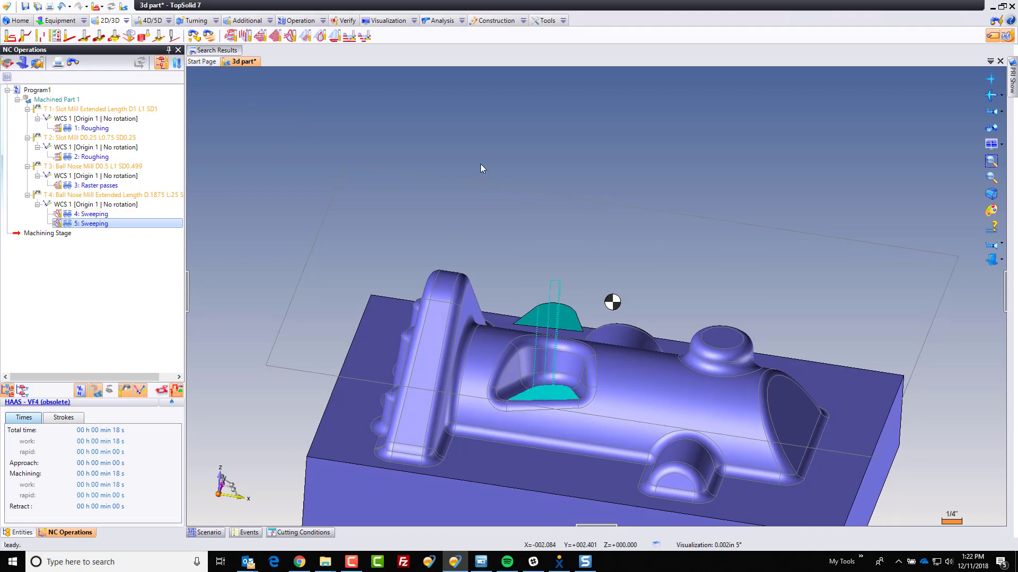
- Inspect the second Sweeping operation's projected toolpath in the window pocket from above and in perspective
{"action": "left_click", "coordinate": [68, 225]}
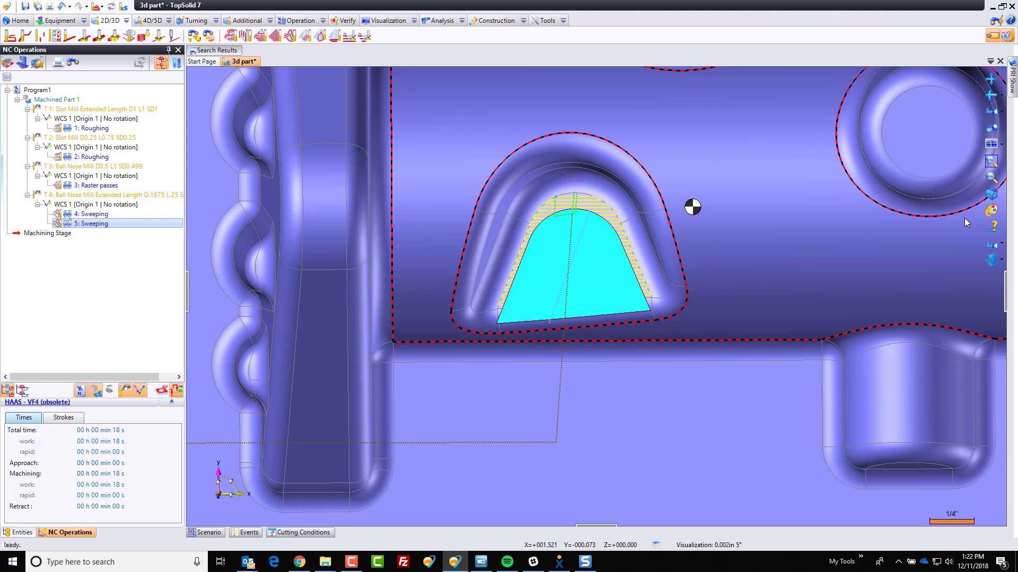
{"action": "key", "text": "F2"}
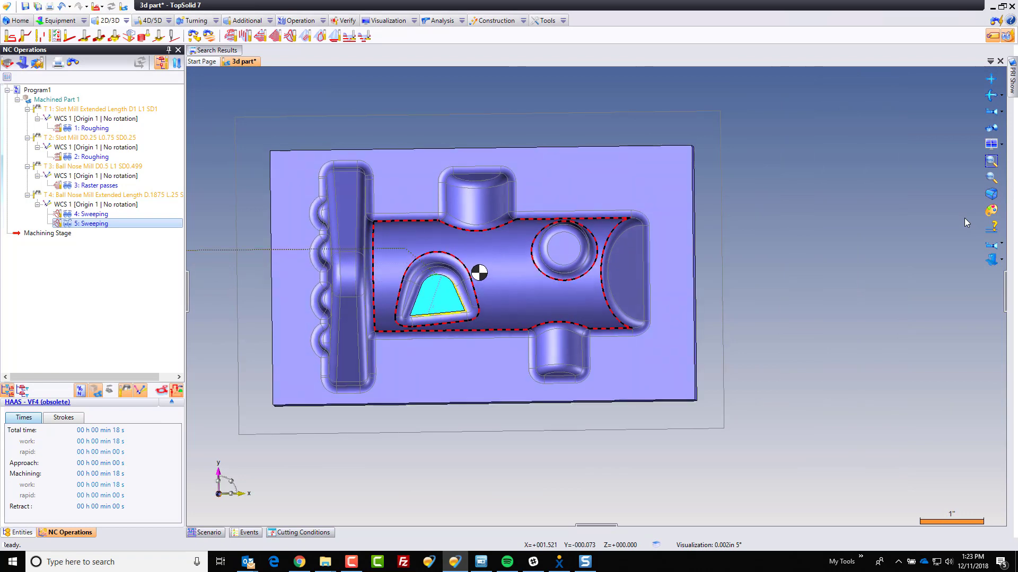
{"action": "key", "text": "Home"}
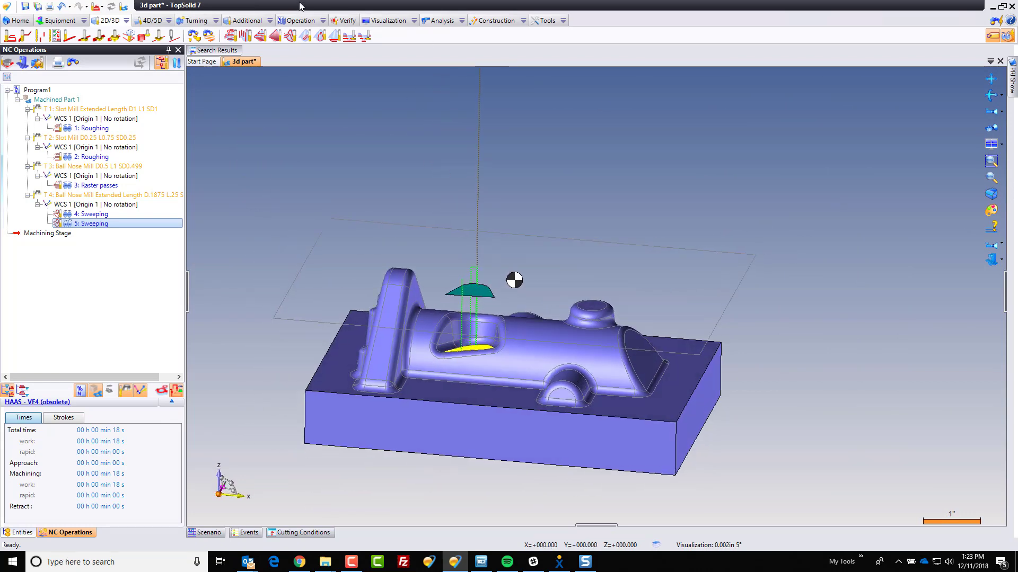
- In the design environment, start a 2D sketch on the offset plane and draw a line from (9.5, 0.375) in to about (11.73, 0.19) in
{"action": "left_click", "coordinate": [125, 8]}
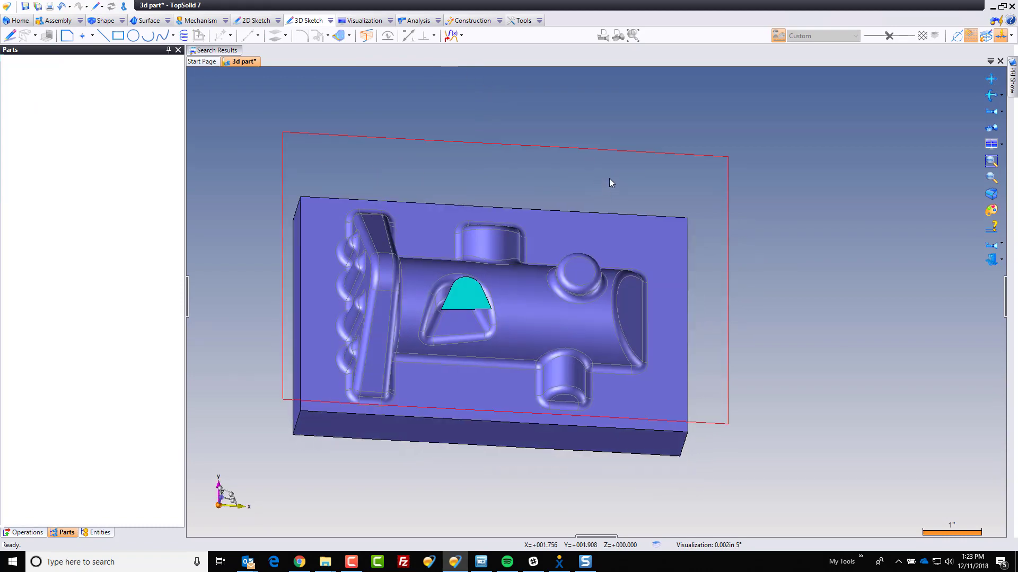
{"action": "right_click", "coordinate": [609, 178]}
{"action": "left_click", "coordinate": [636, 212]}
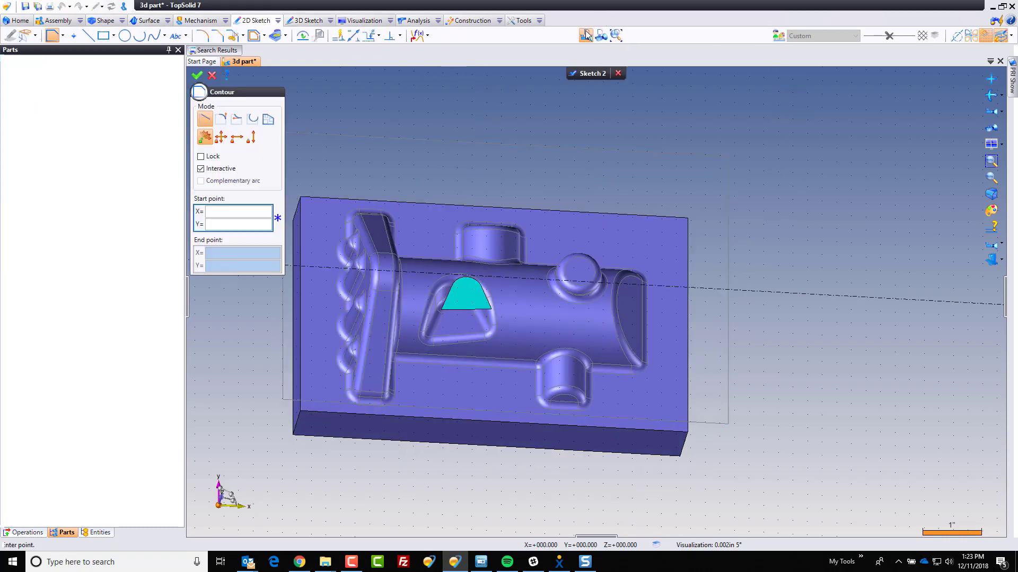
{"action": "left_click", "coordinate": [585, 35]}
{"action": "scroll", "coordinate": [659, 212], "scroll_direction": "up", "scroll_amount": 4}
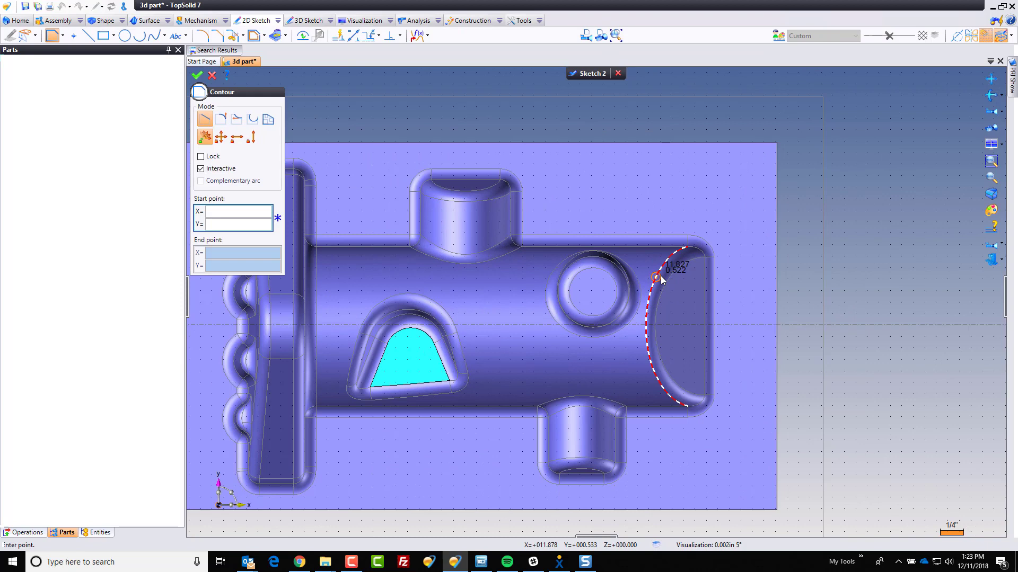
{"action": "left_click", "coordinate": [442, 291]}
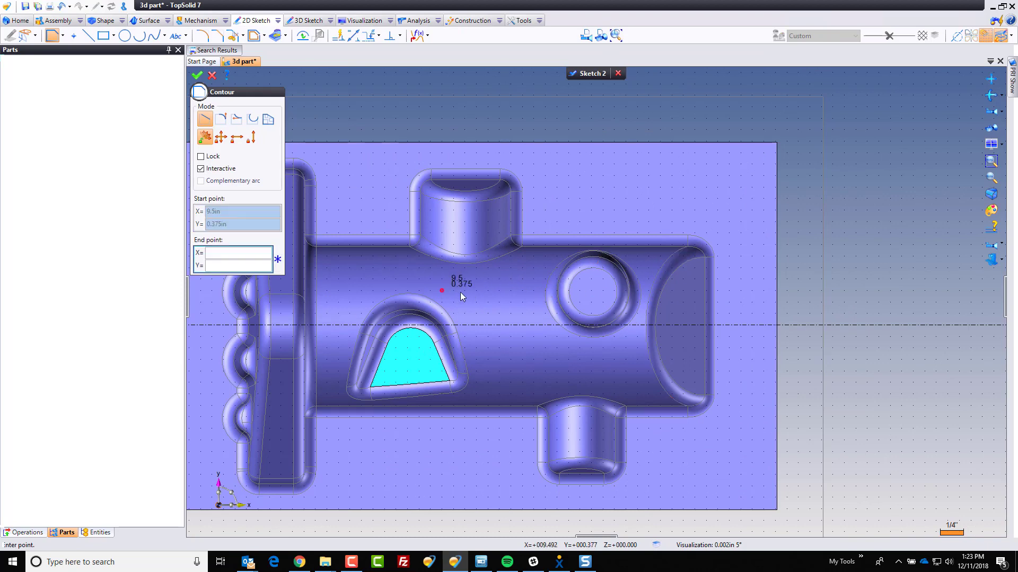
{"action": "left_click", "coordinate": [647, 308]}
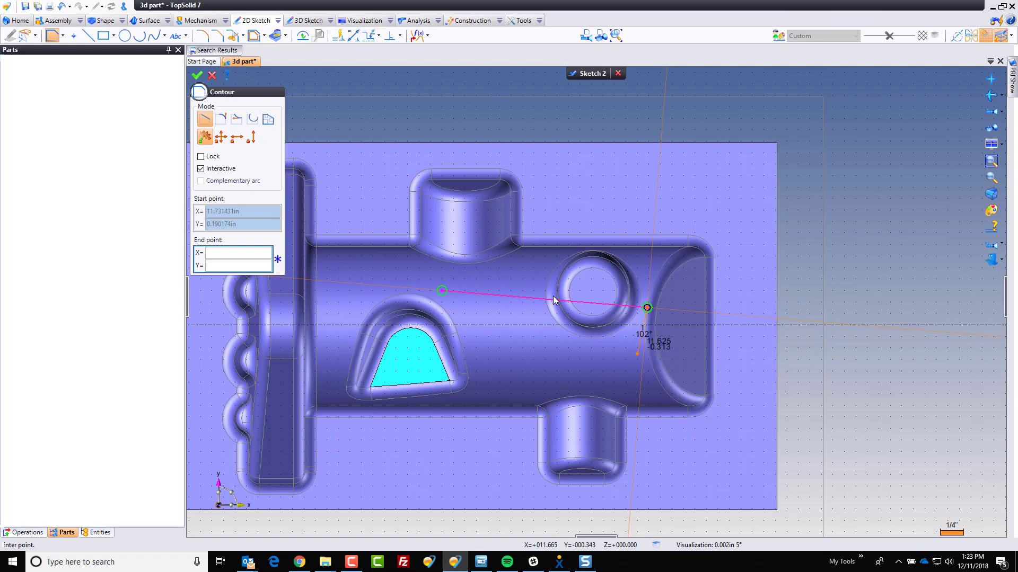
- Add a second line from about (11.73, -0.18) in to (9.78, -0.53) in and move the first line's left end farther from it
{"action": "left_click", "coordinate": [88, 36]}
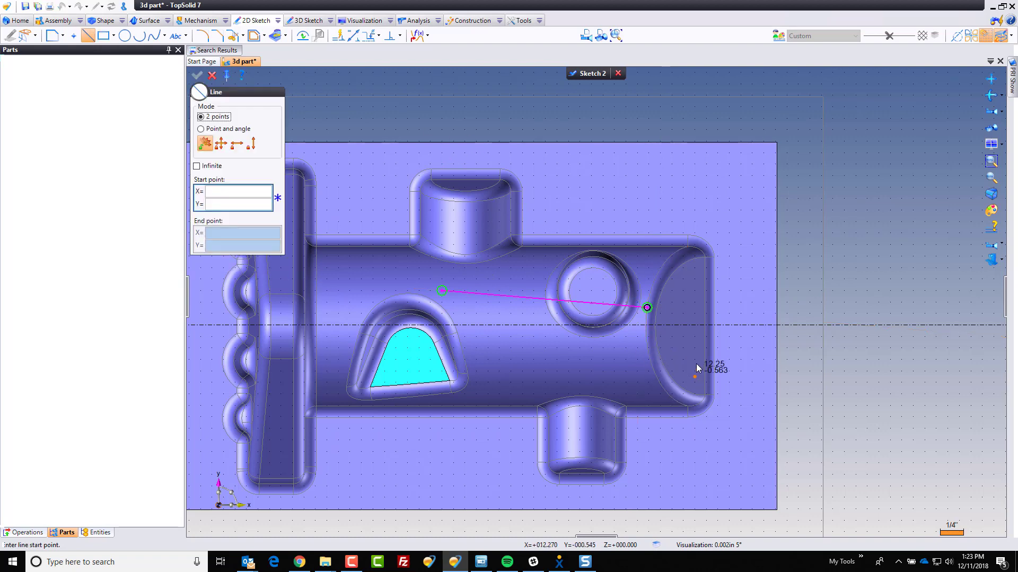
{"action": "left_click", "coordinate": [647, 341]}
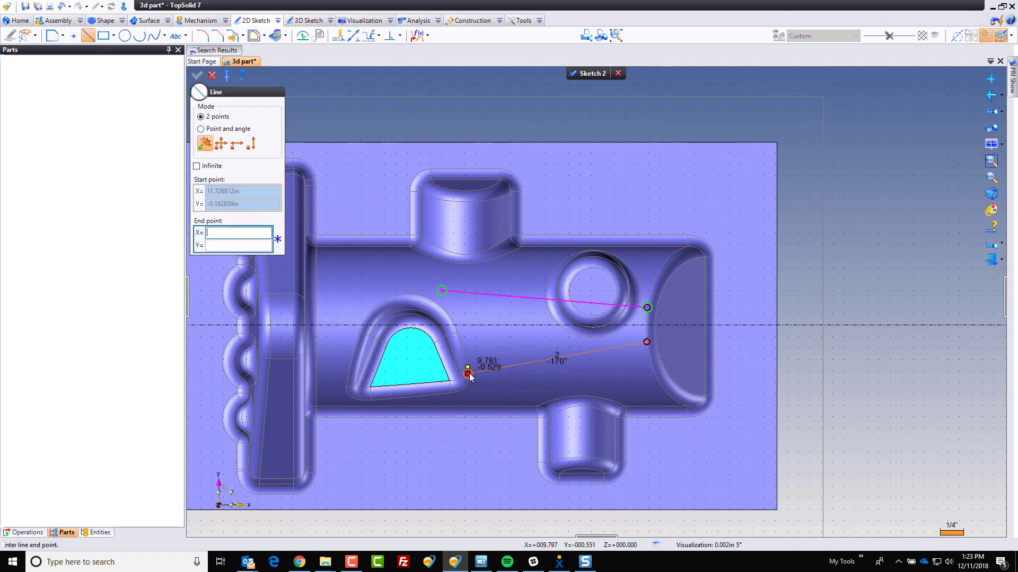
{"action": "left_click", "coordinate": [468, 373]}
{"action": "key", "text": "Escape"}
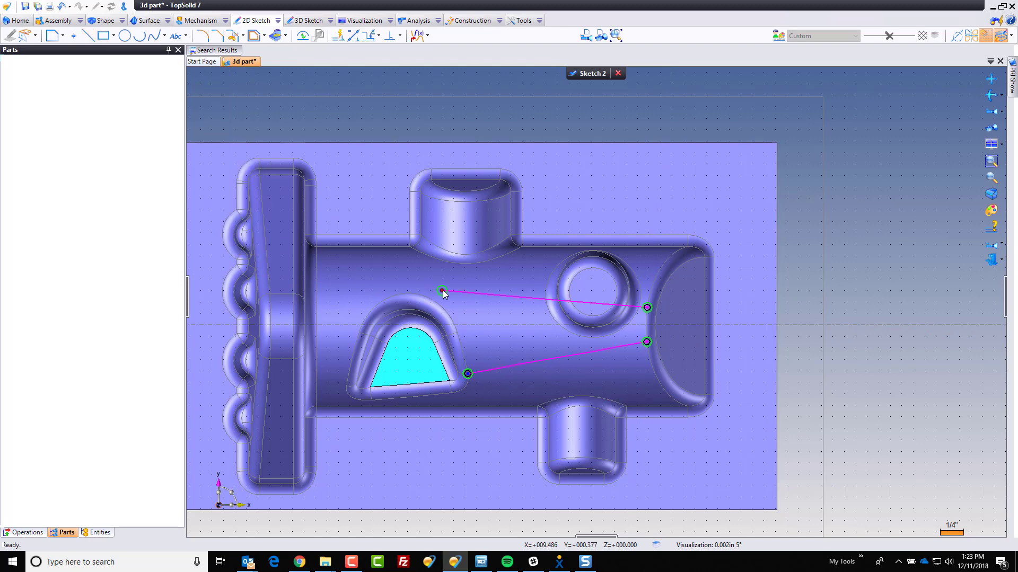
{"action": "left_click_drag", "start_coordinate": [443, 291], "coordinate": [461, 237]}
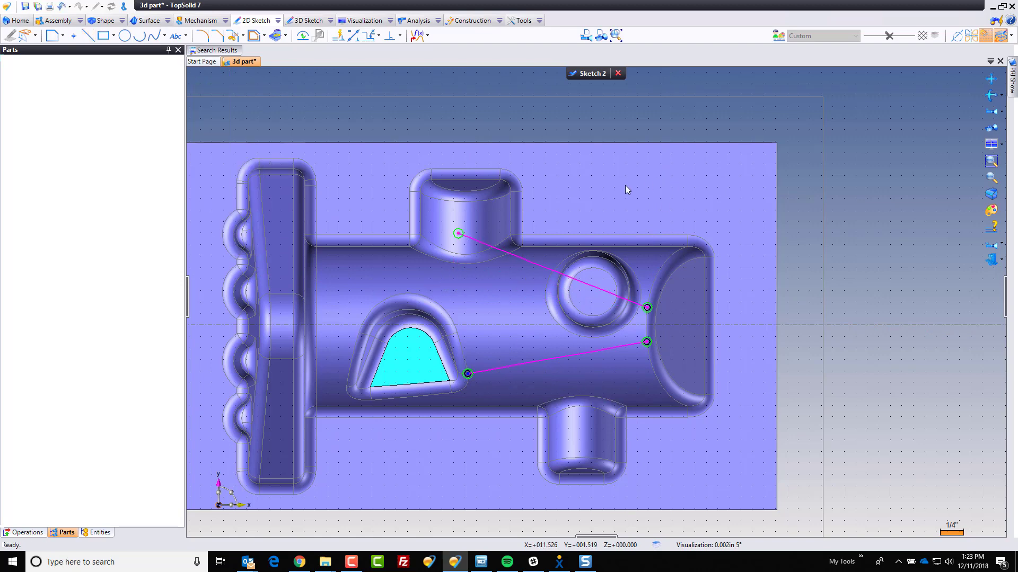
{"action": "left_click", "coordinate": [583, 75]}
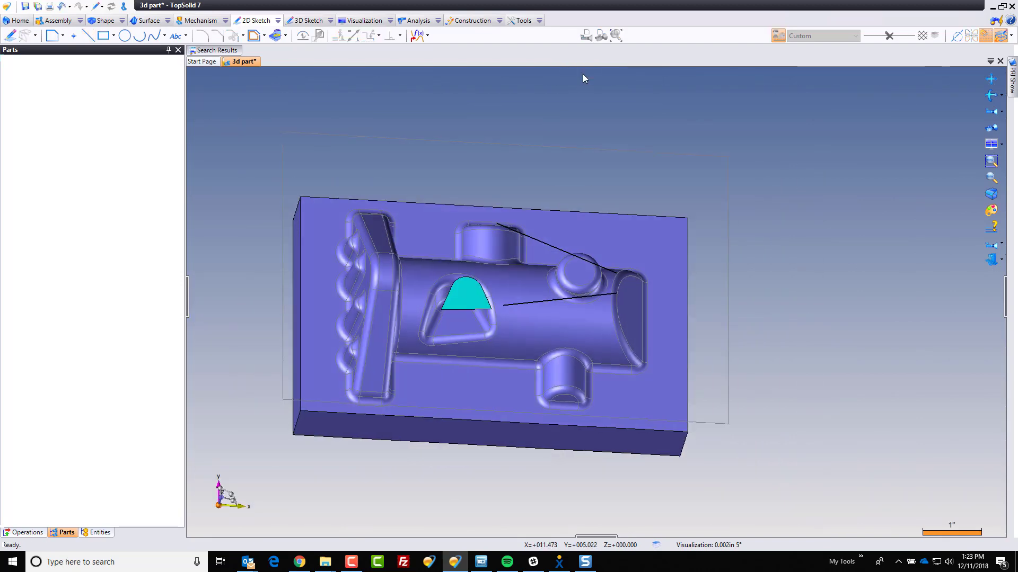
- Back in the machining environment, start a Finishing raster passes operation on the part and set its raster passes type to Along longitudinal curves
{"action": "left_click", "coordinate": [124, 6]}
{"action": "right_click", "coordinate": [629, 222]}
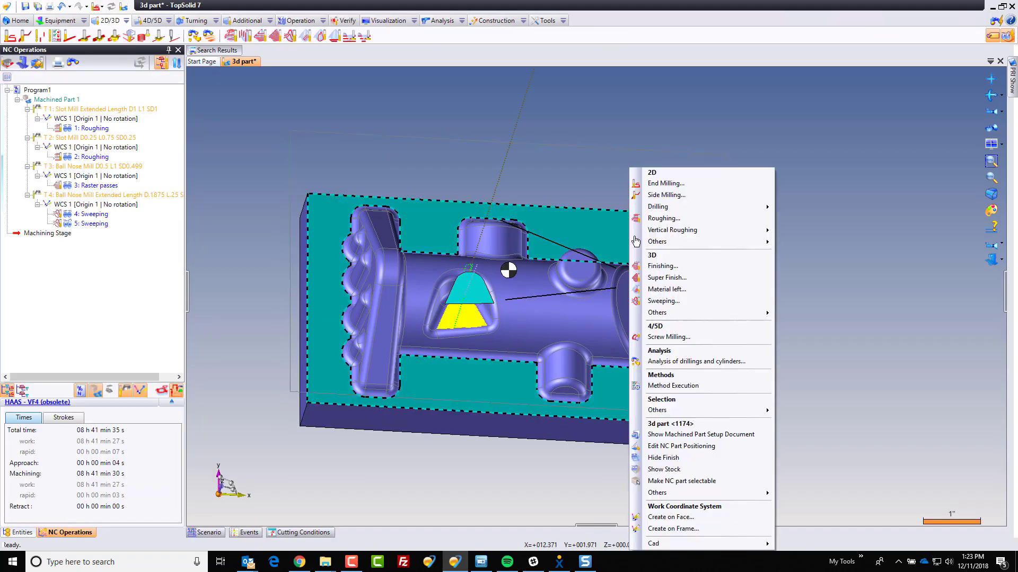
{"action": "left_click", "coordinate": [672, 266]}
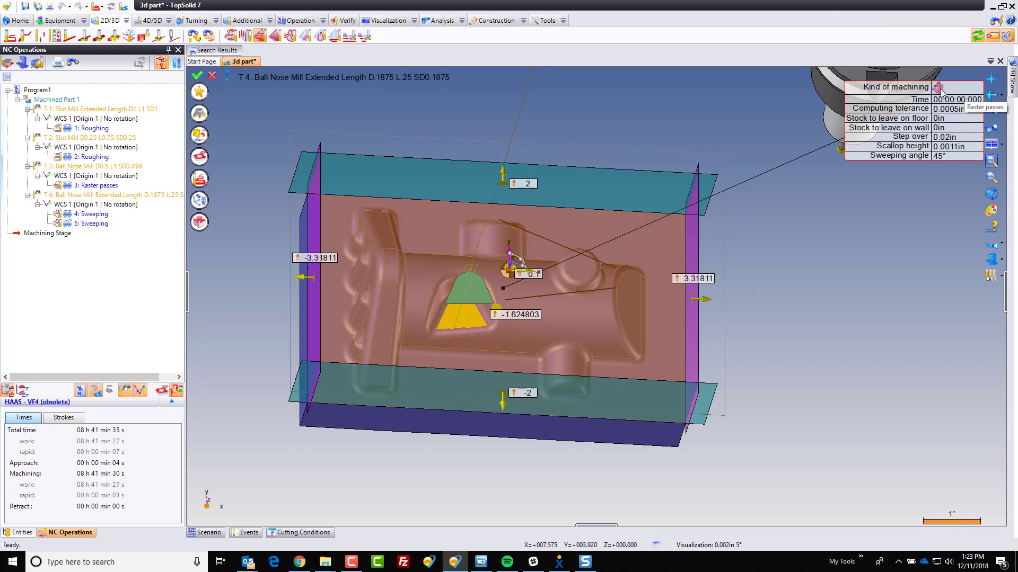
{"action": "left_click", "coordinate": [204, 182]}
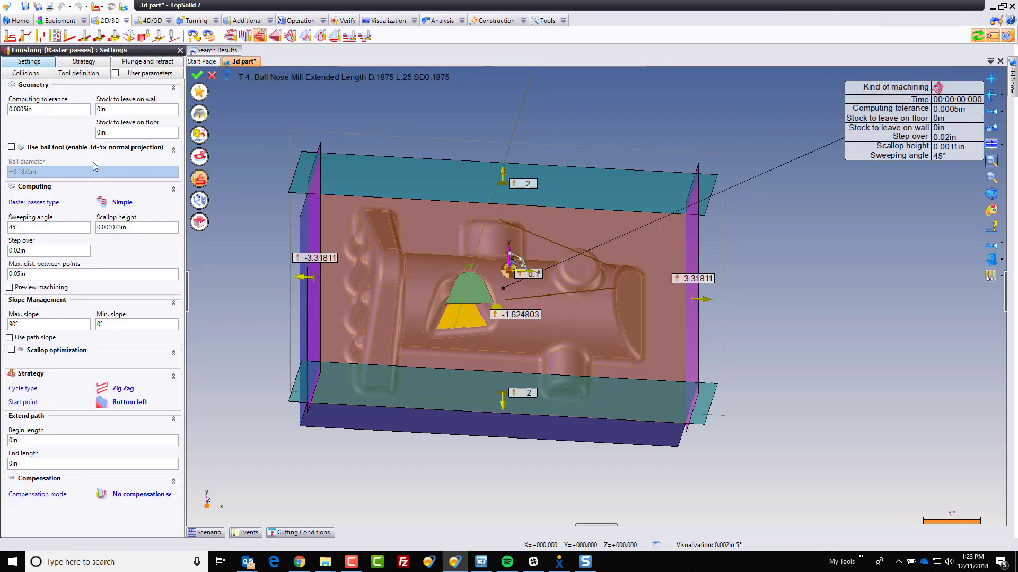
{"action": "left_click", "coordinate": [103, 204]}
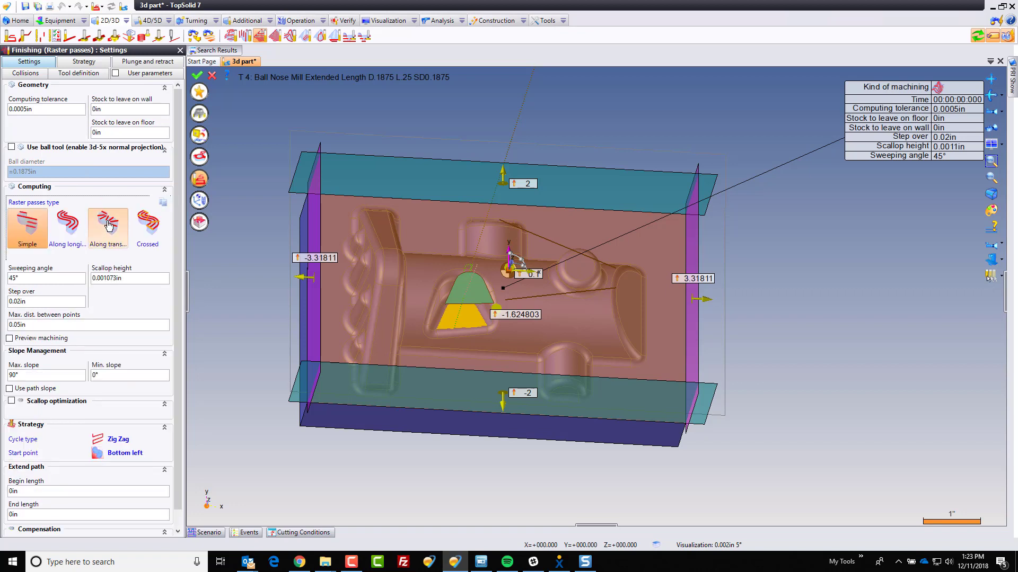
{"action": "left_click", "coordinate": [68, 228]}
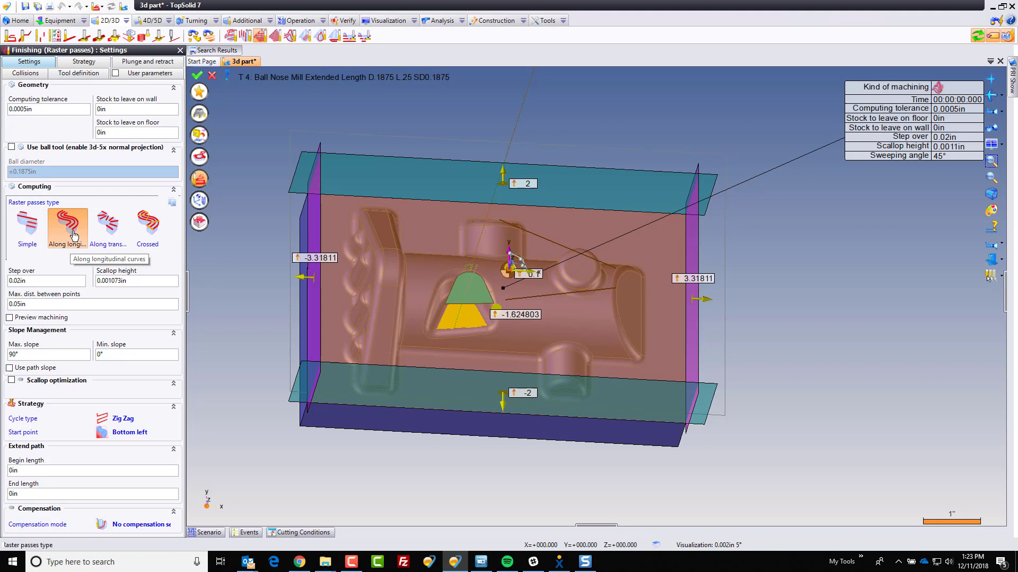
- Assign the sketched line nearer the window pocket as First Curve and the other line as Second Curve, and generate the raster passes
{"action": "left_click", "coordinate": [200, 157]}
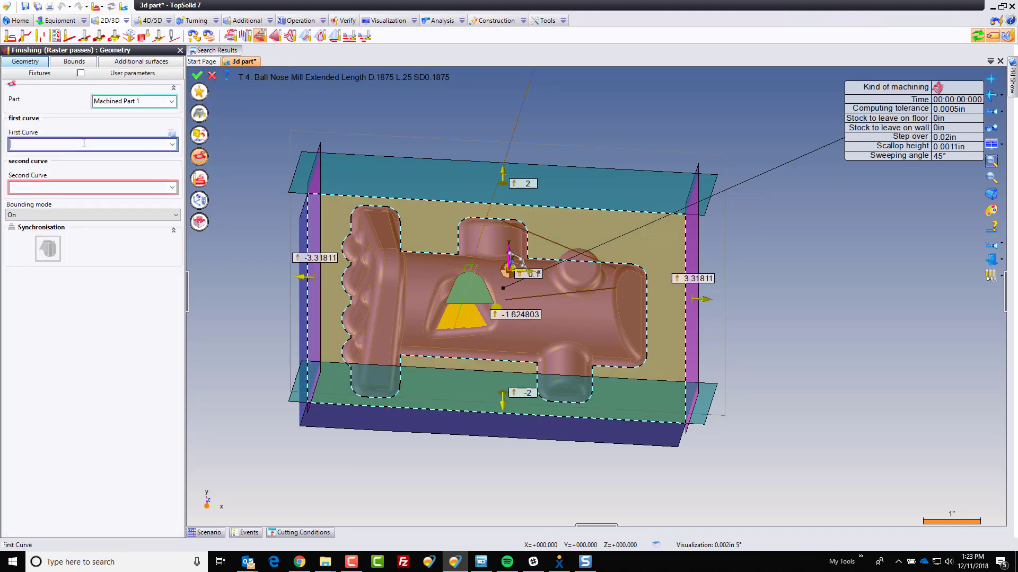
{"action": "middle_click_drag", "start_coordinate": [550, 240], "coordinate": [552, 309]}
{"action": "left_click", "coordinate": [574, 337]}
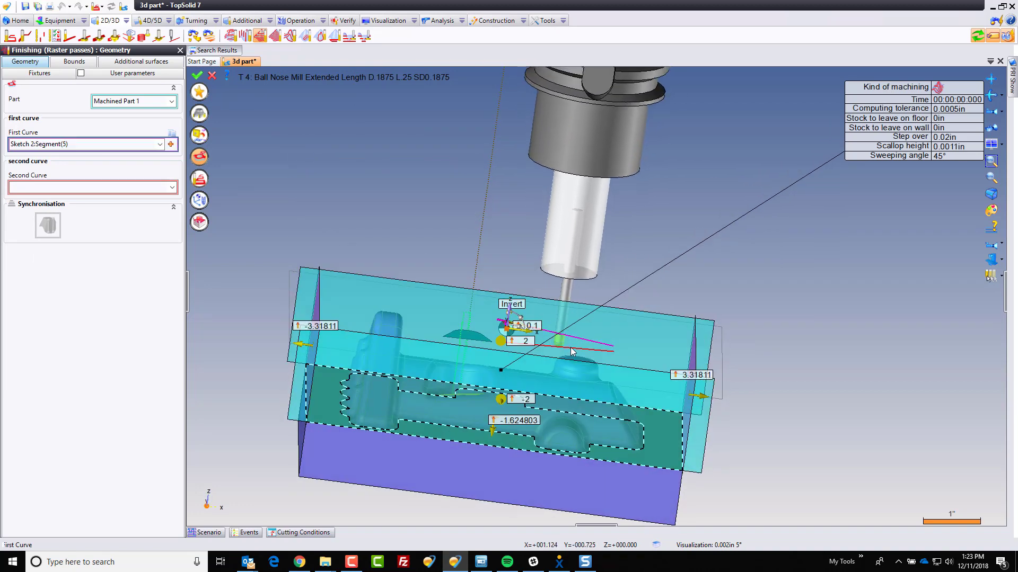
{"action": "left_click", "coordinate": [576, 348]}
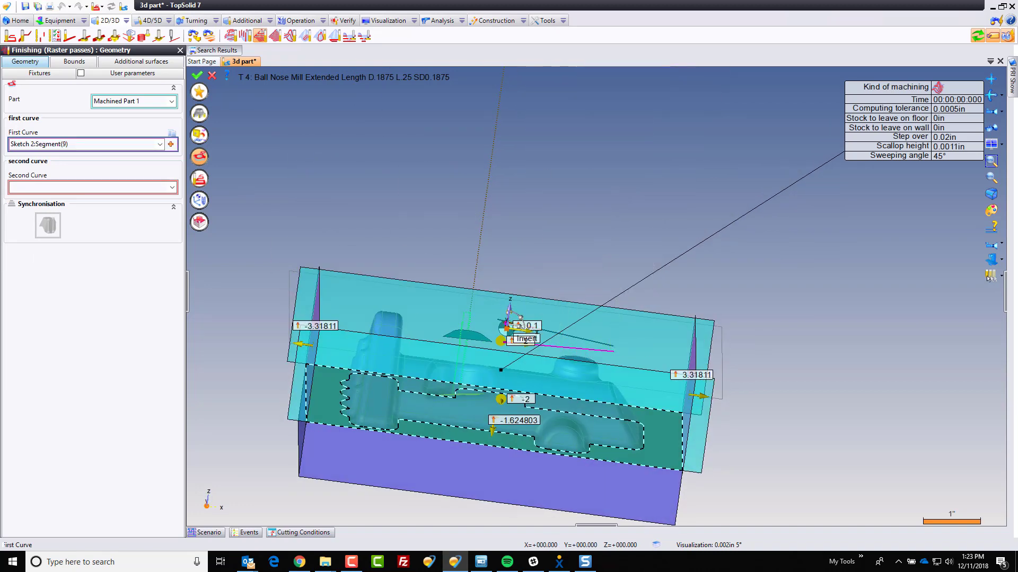
{"action": "left_click", "coordinate": [66, 189]}
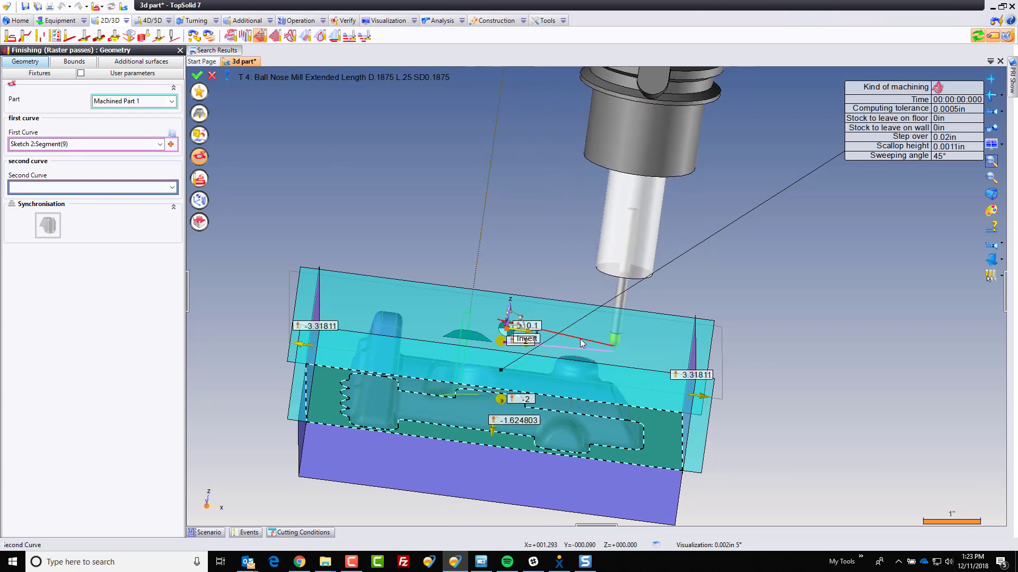
{"action": "left_click", "coordinate": [614, 341]}
{"action": "scroll", "coordinate": [514, 326], "scroll_direction": "up", "scroll_amount": 5}
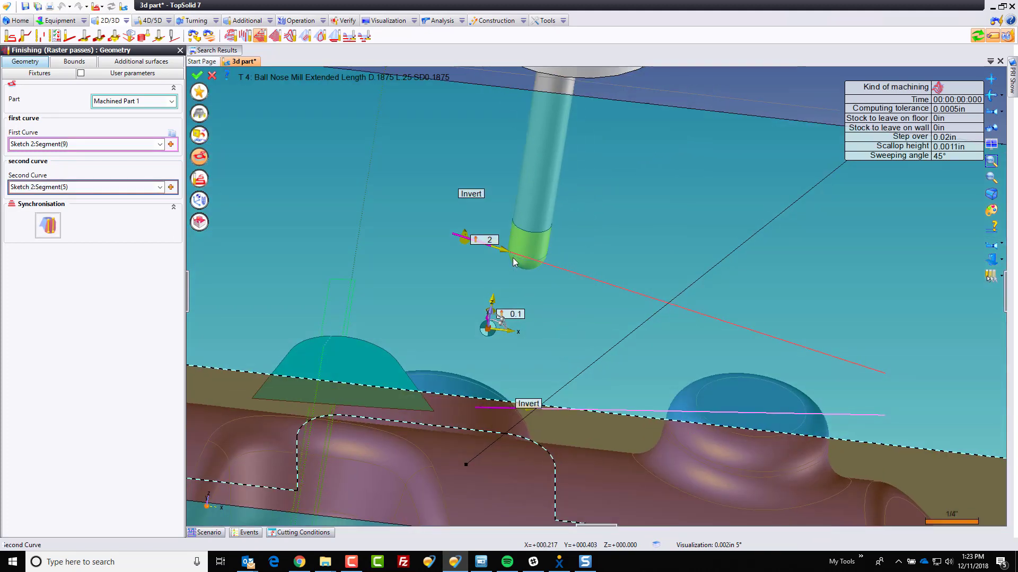
{"action": "left_click", "coordinate": [197, 77]}
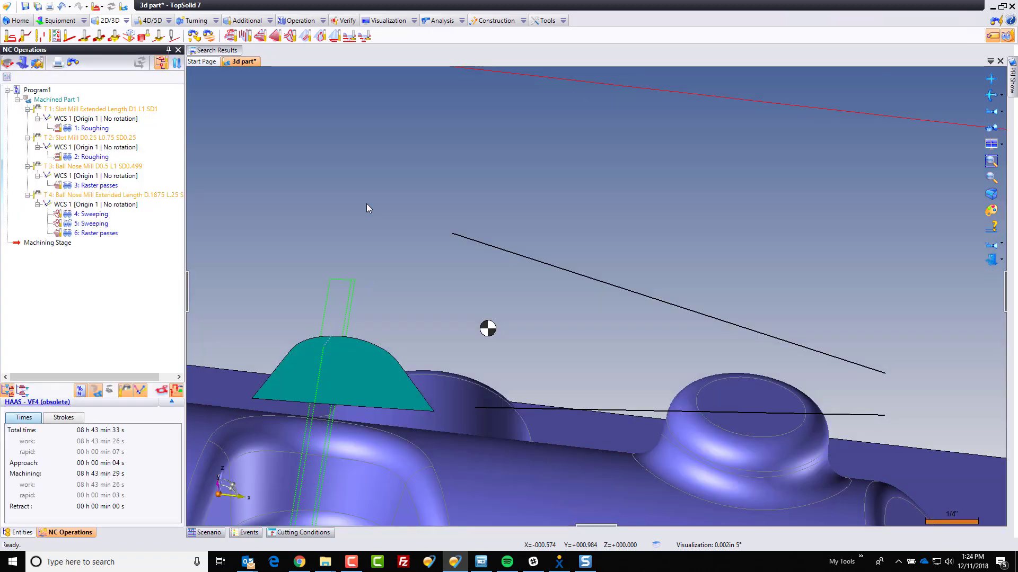
- Inspect the new raster passes toolpath between the two sketched lines from above and in several perspective views
{"action": "left_click", "coordinate": [76, 233]}
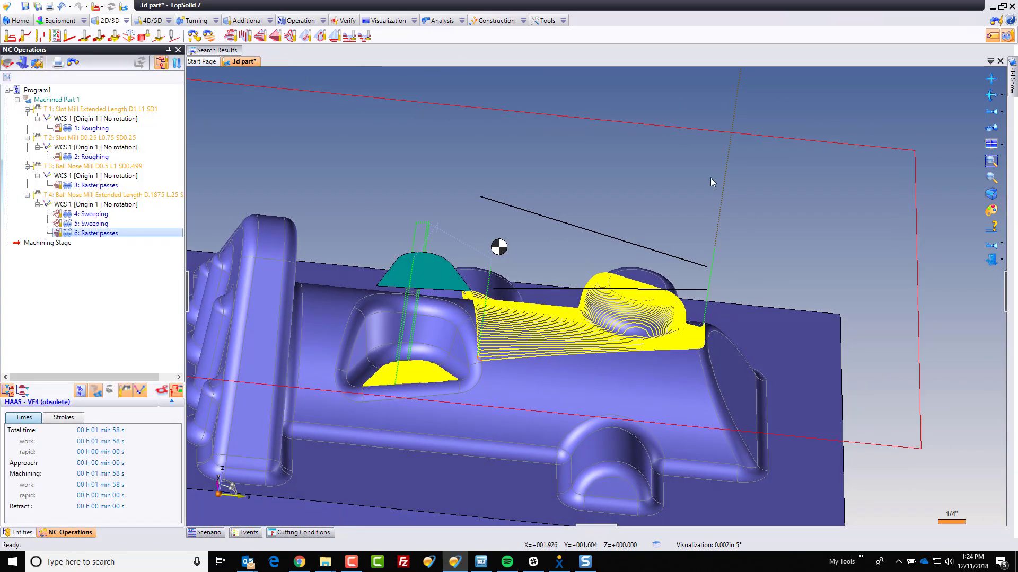
{"action": "left_click", "coordinate": [992, 243]}
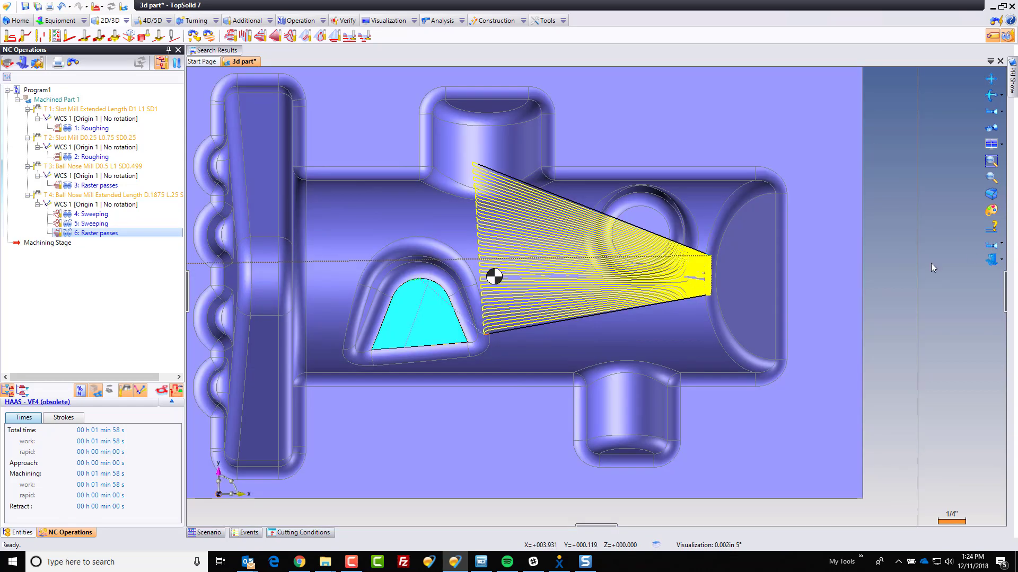
{"action": "key", "text": "Escape"}
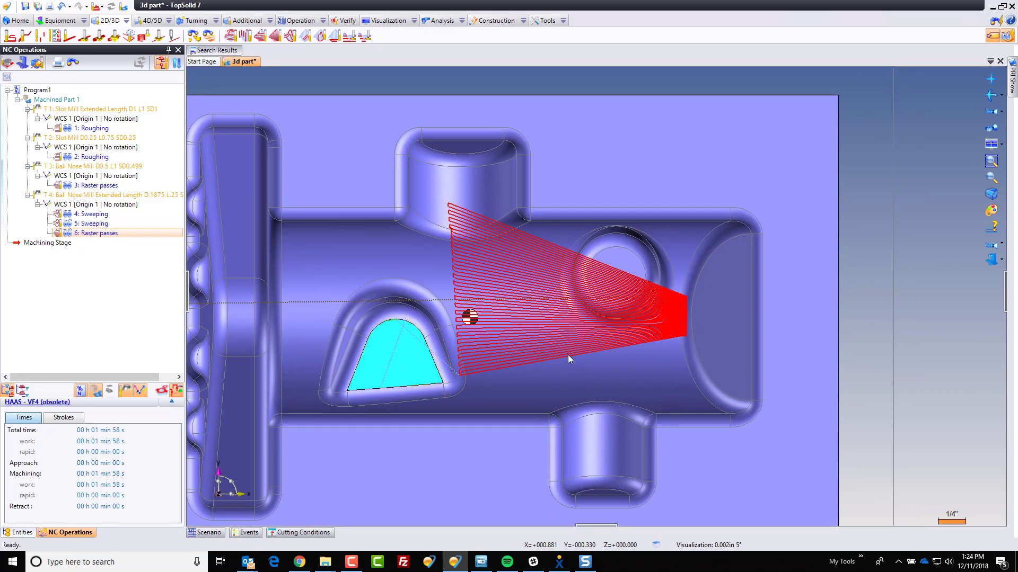
{"action": "left_click", "coordinate": [547, 256]}
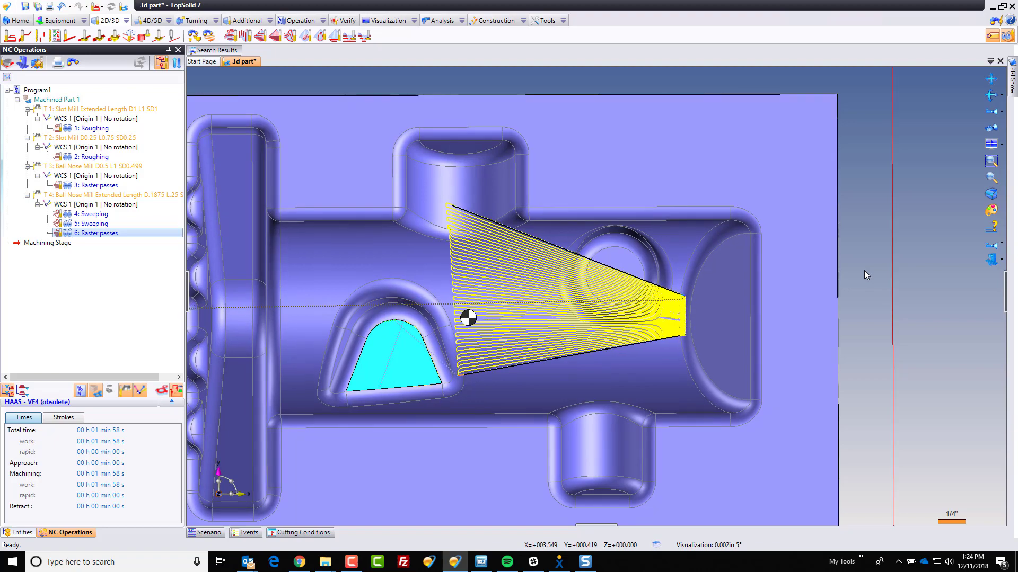
{"action": "key", "text": "Home"}
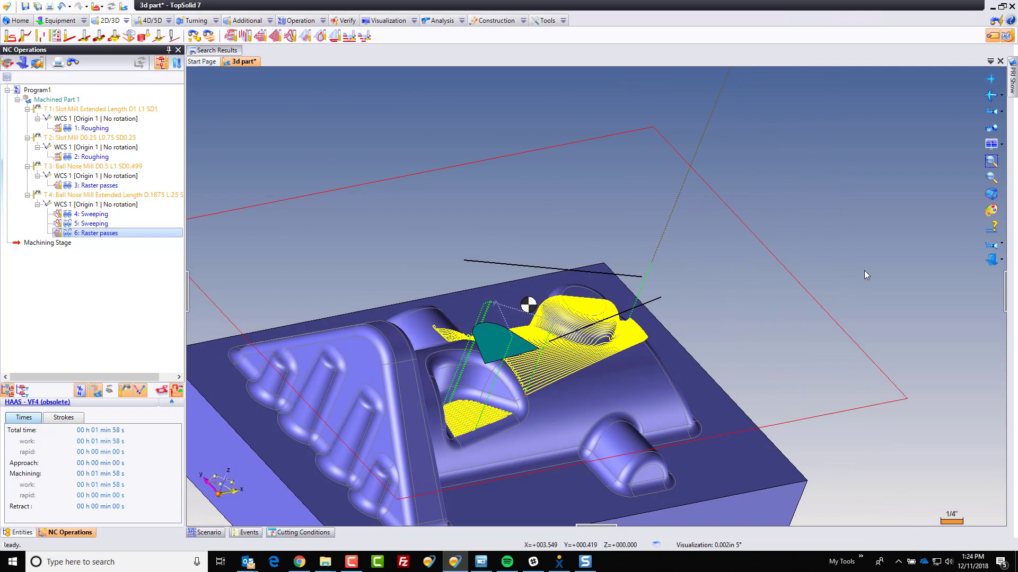
{"action": "key", "text": "Up"}
{"action": "key", "text": "Home"}
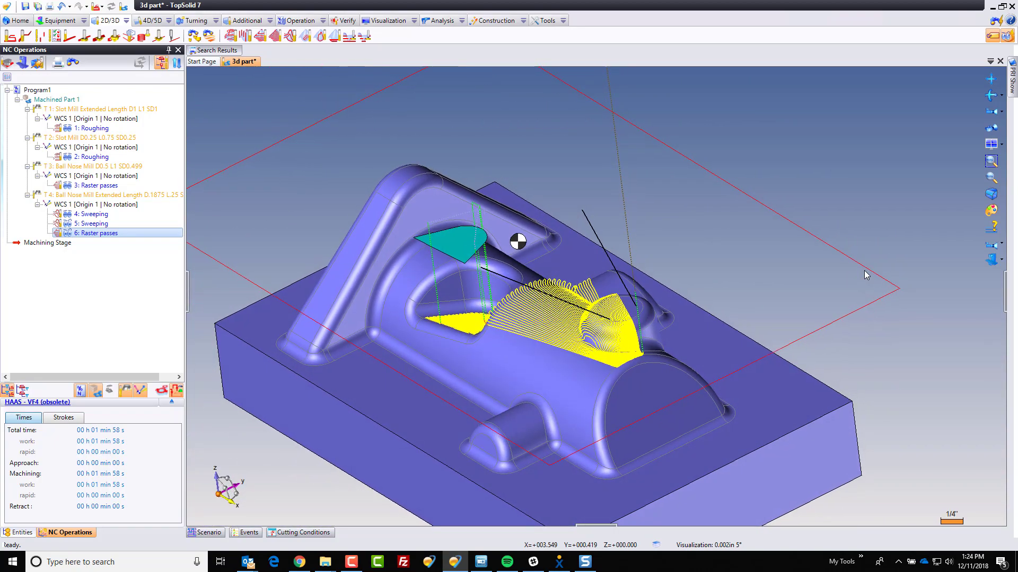
{"action": "key", "text": "Up"}
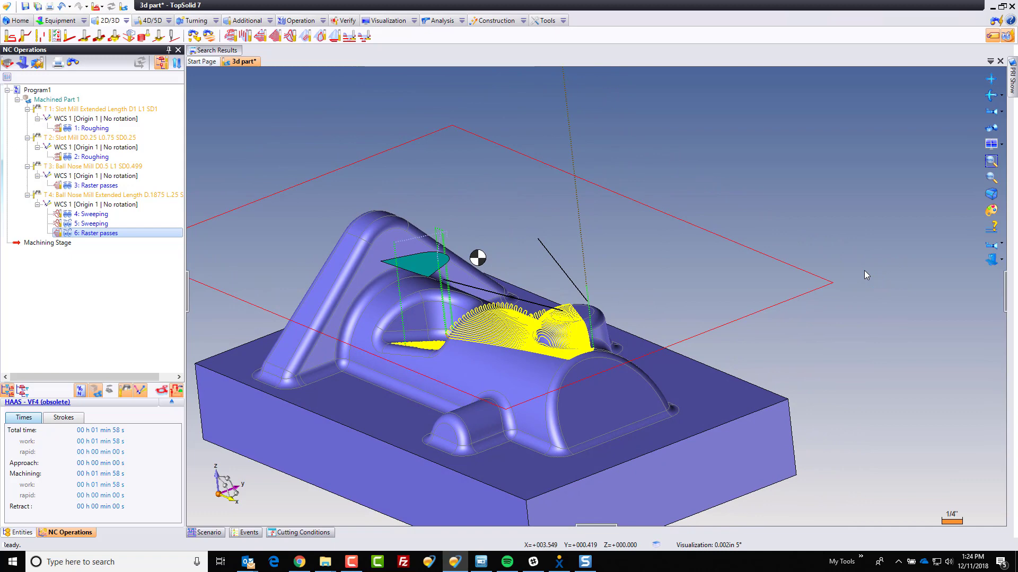